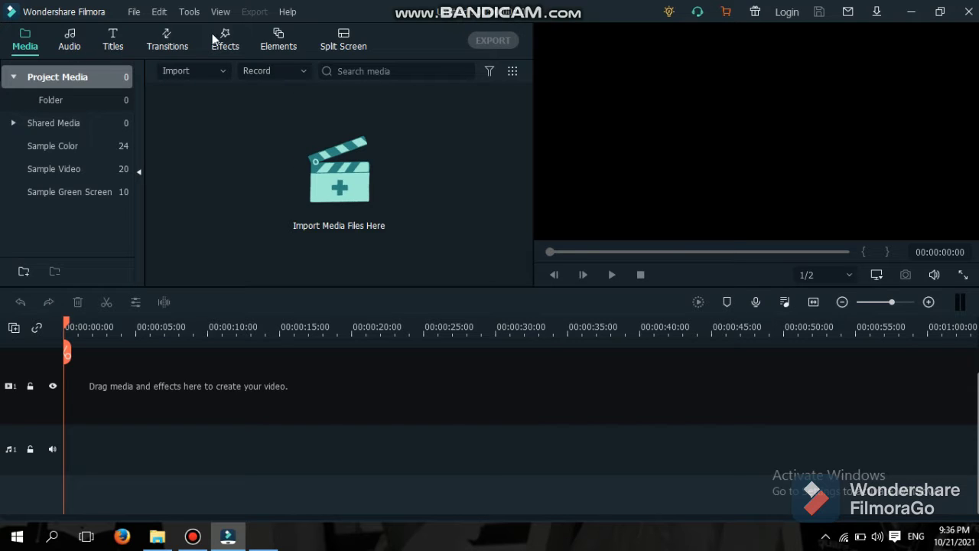
Start a new 16:9 widescreen project from the File menu.
left_click(133, 12)
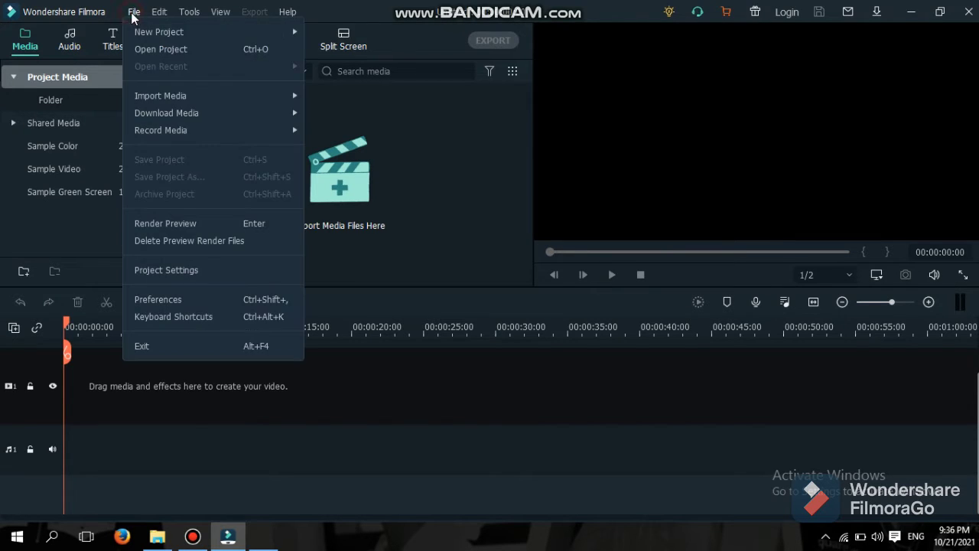
mouse_move(278, 33)
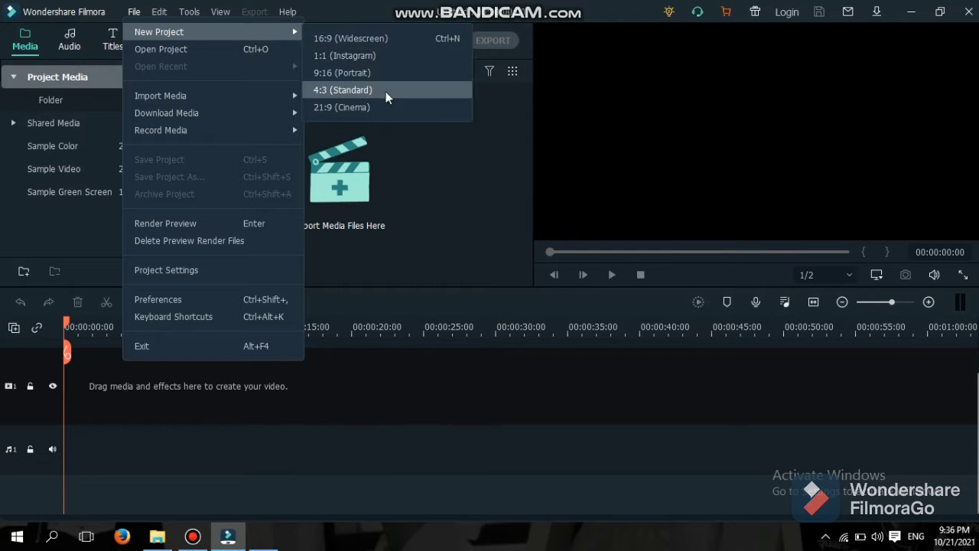
left_click(380, 40)
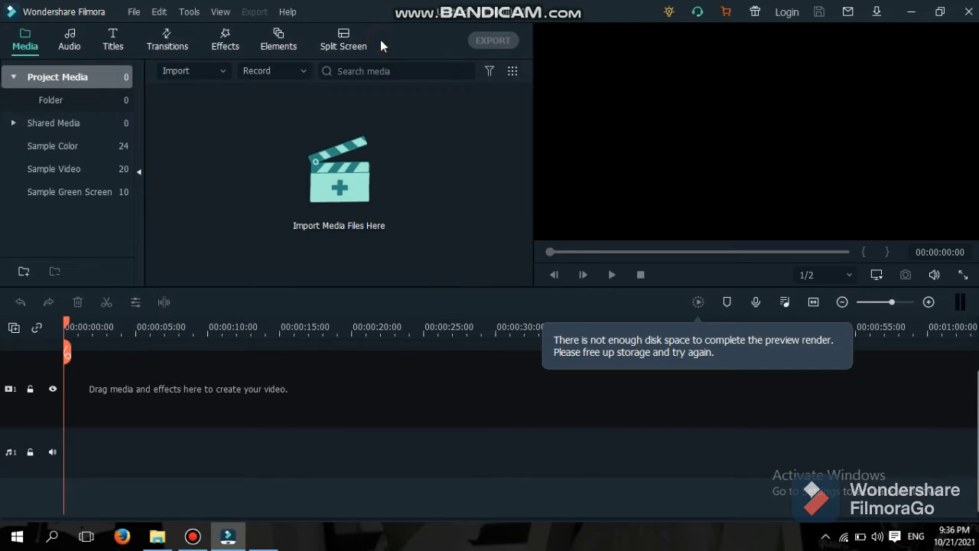
Import the Pantomime MP4 from the Videos folder into the media library.
left_click(357, 184)
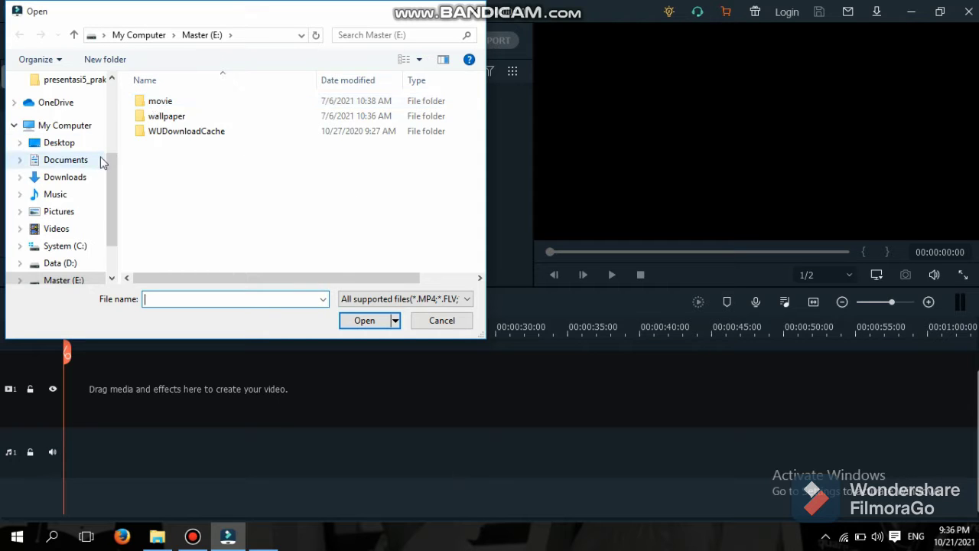
double_click(175, 103)
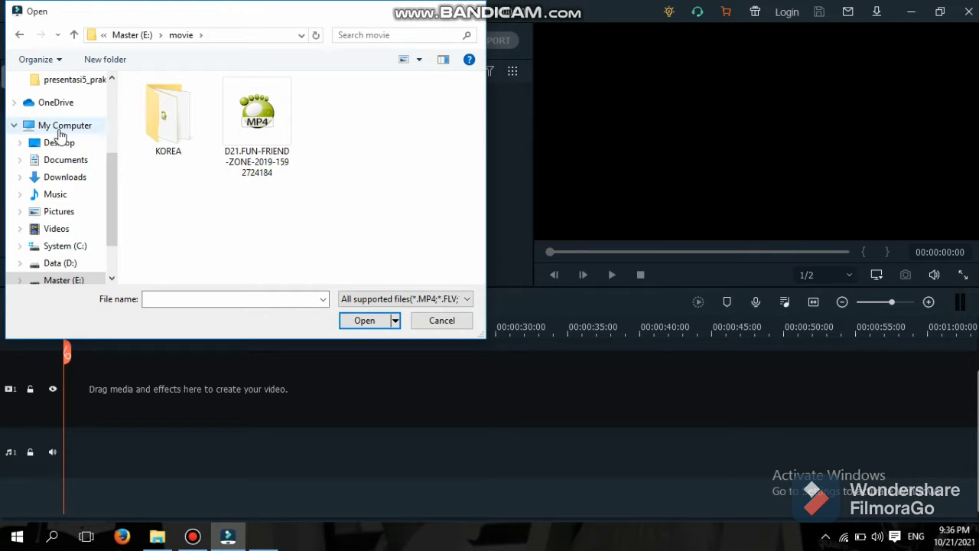
left_click(68, 228)
scroll(287, 245, "down", 1)
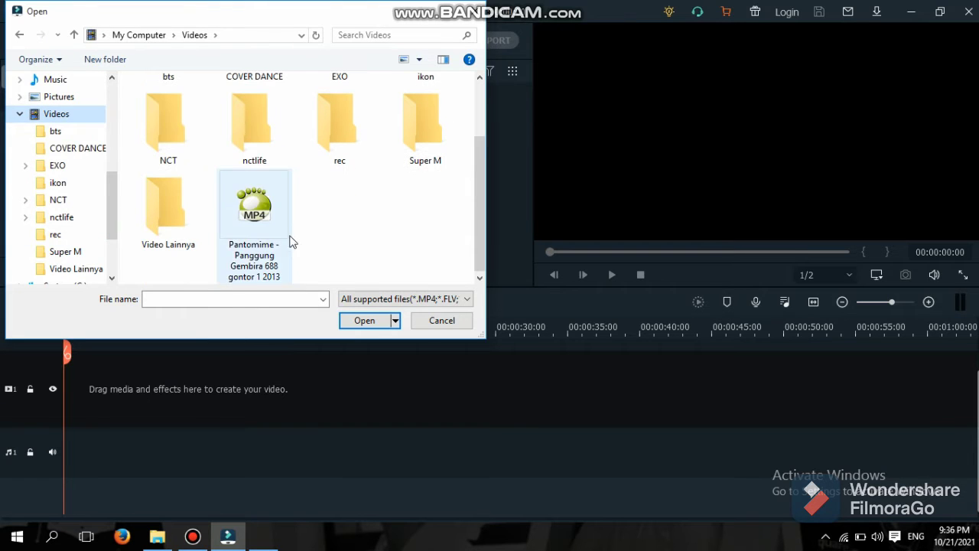
left_click(277, 260)
left_click(362, 319)
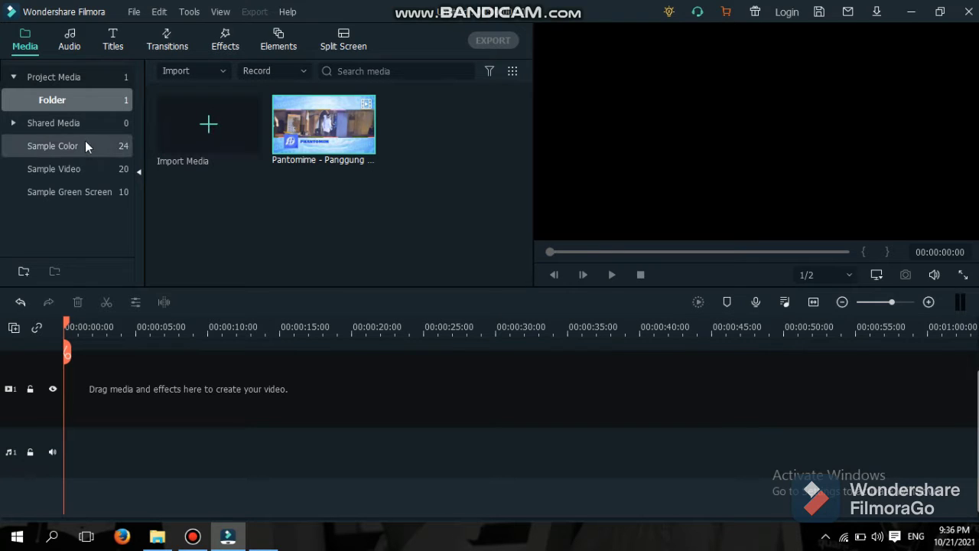
left_click(134, 13)
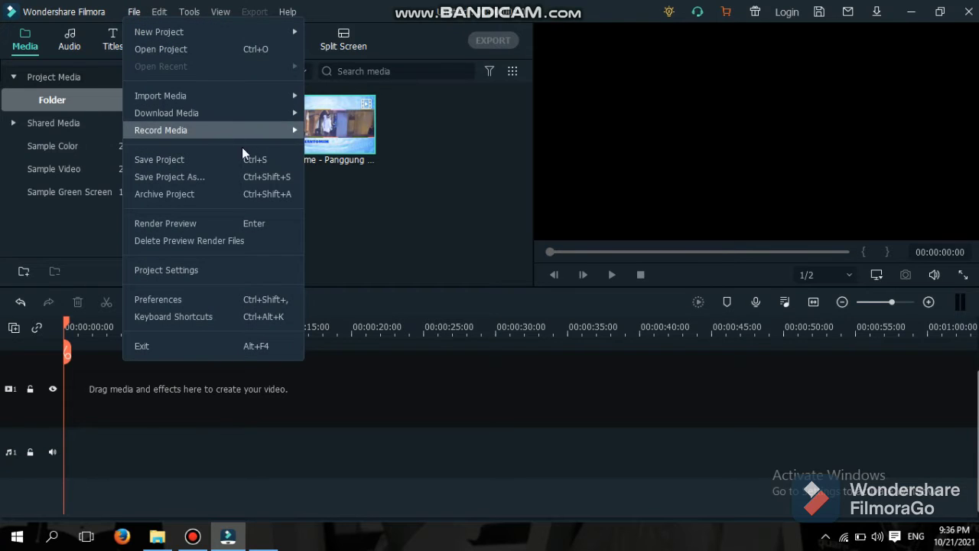
left_click(374, 229)
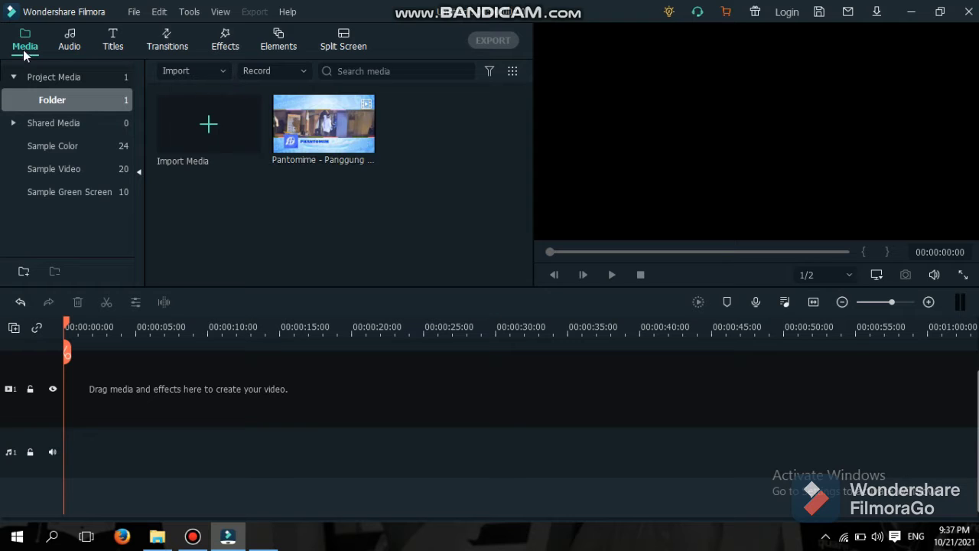
Browse the Audio, Titles, Media, Transitions, Effects and Elements libraries, ending on Split Screen layouts.
left_click(70, 40)
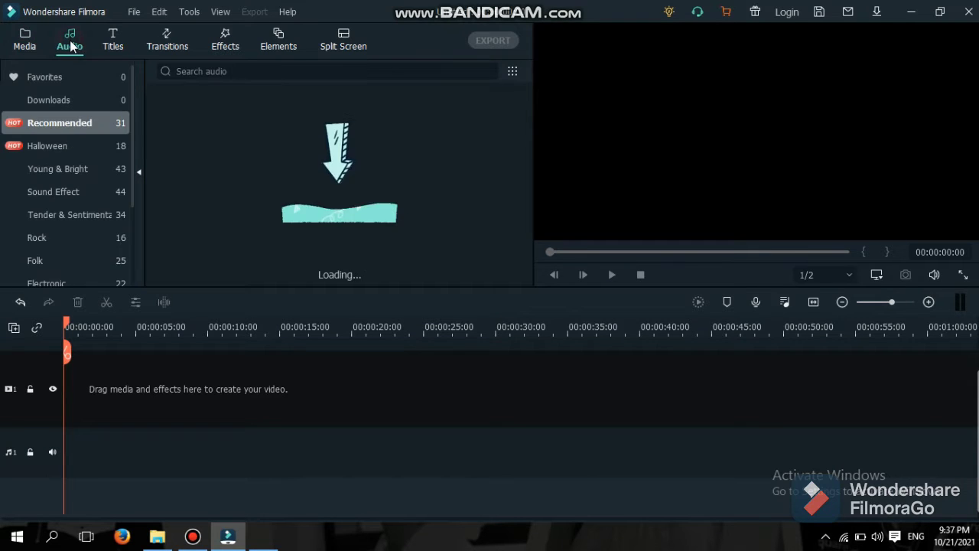
left_click(115, 44)
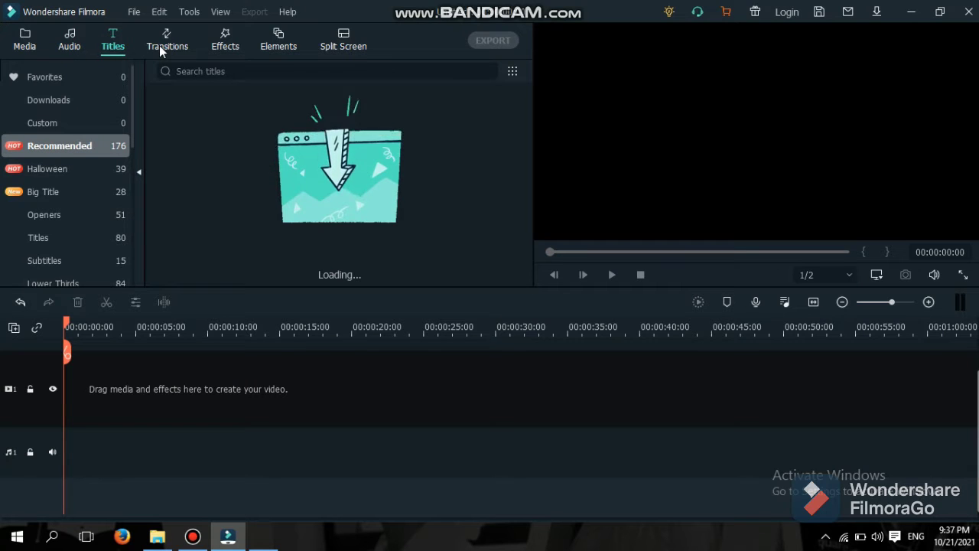
left_click(34, 41)
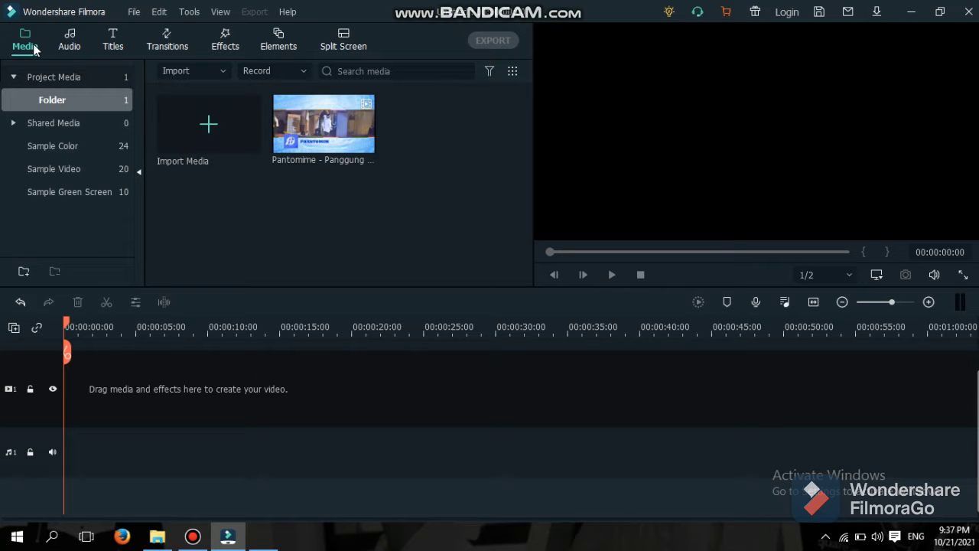
left_click(79, 47)
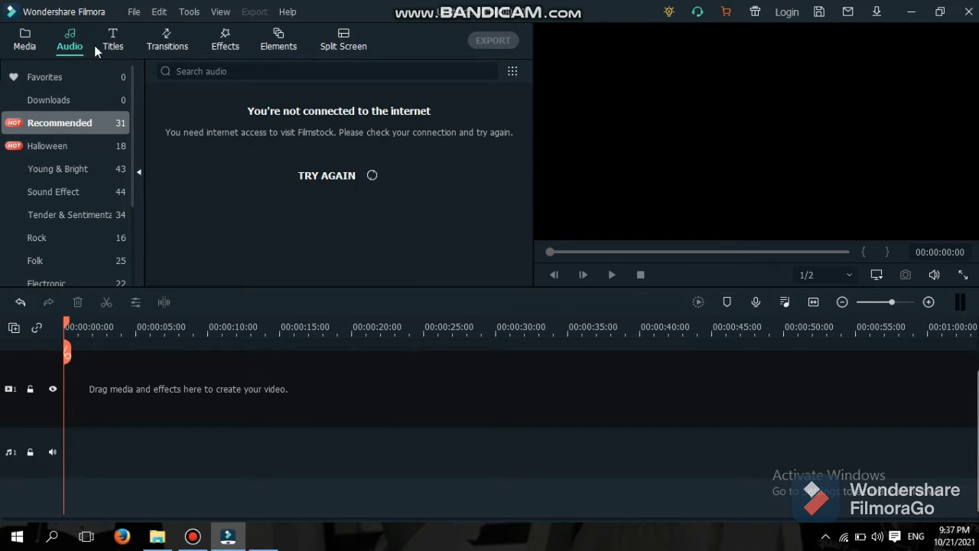
left_click(106, 49)
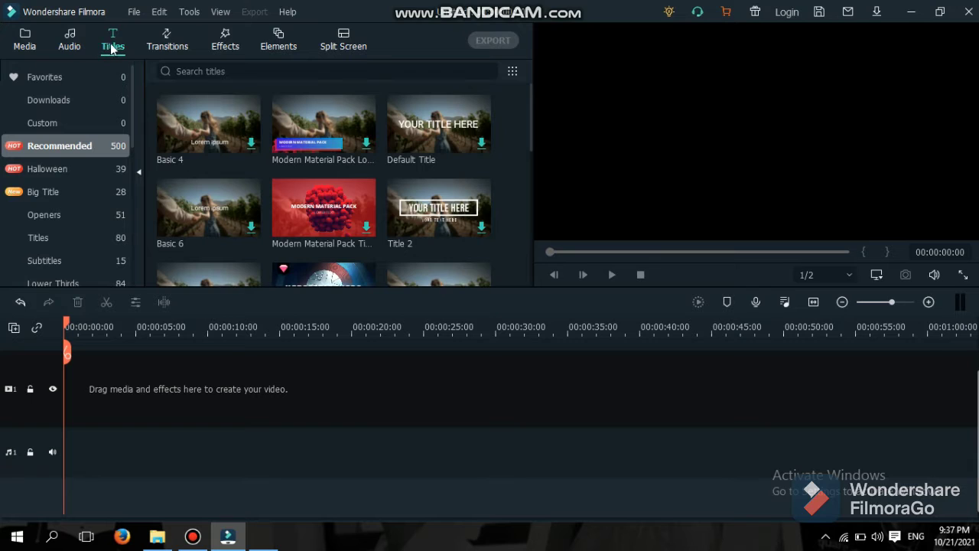
left_click(152, 47)
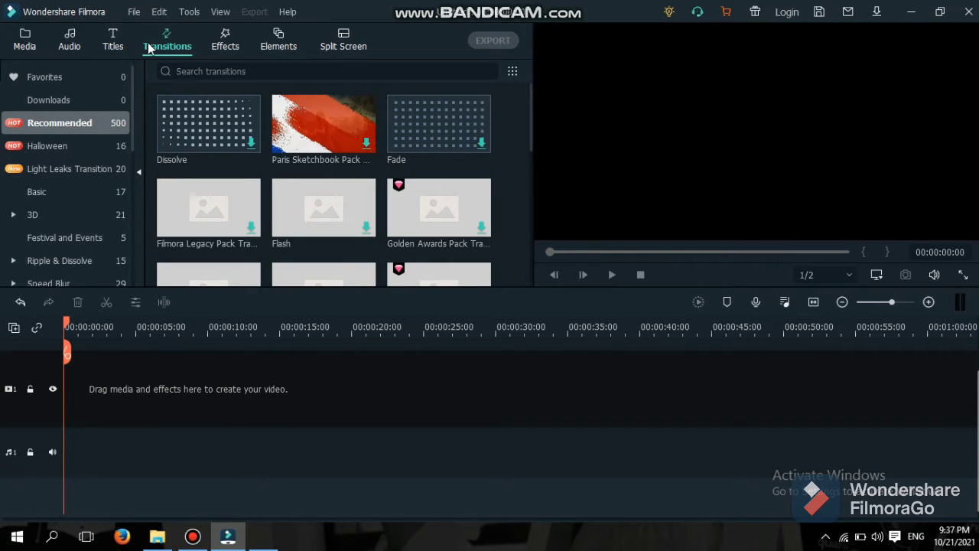
left_click(220, 46)
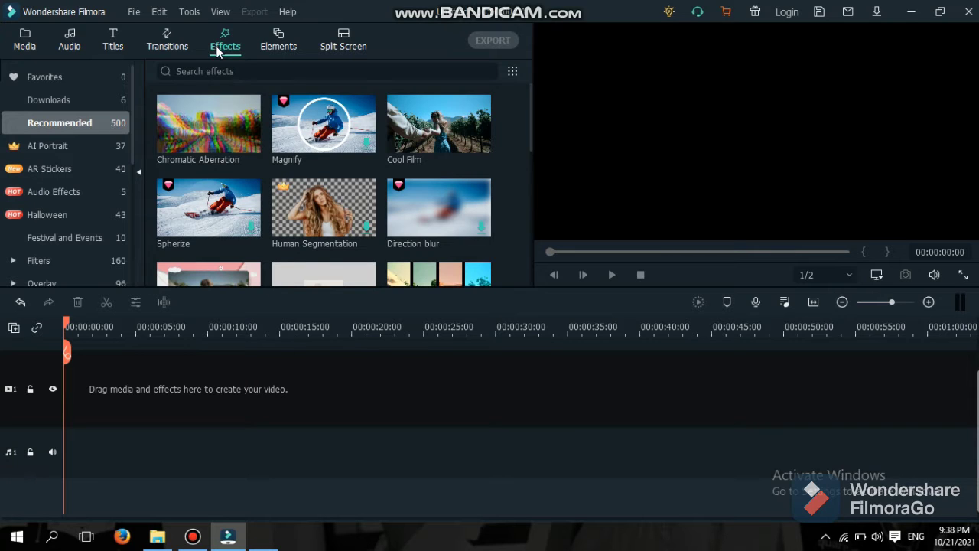
left_click(269, 47)
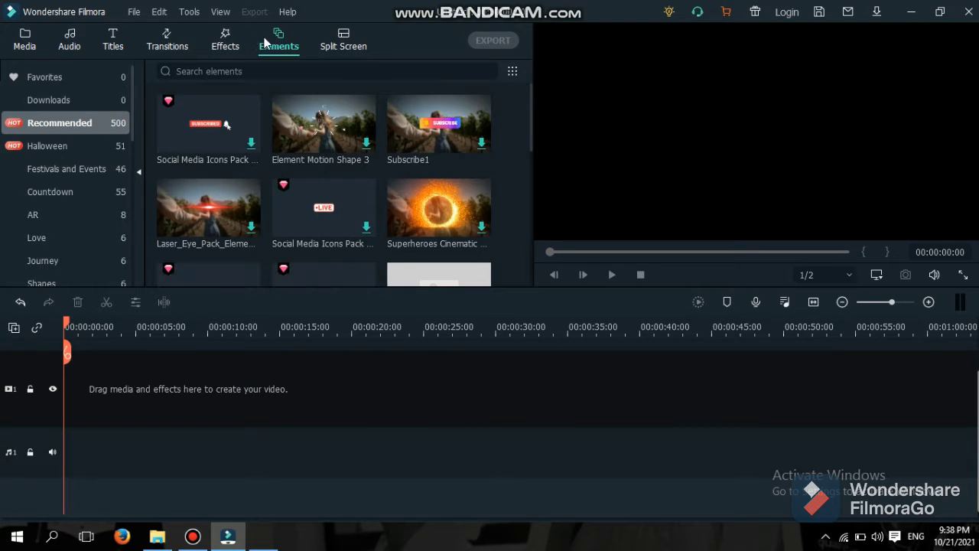
left_click(331, 45)
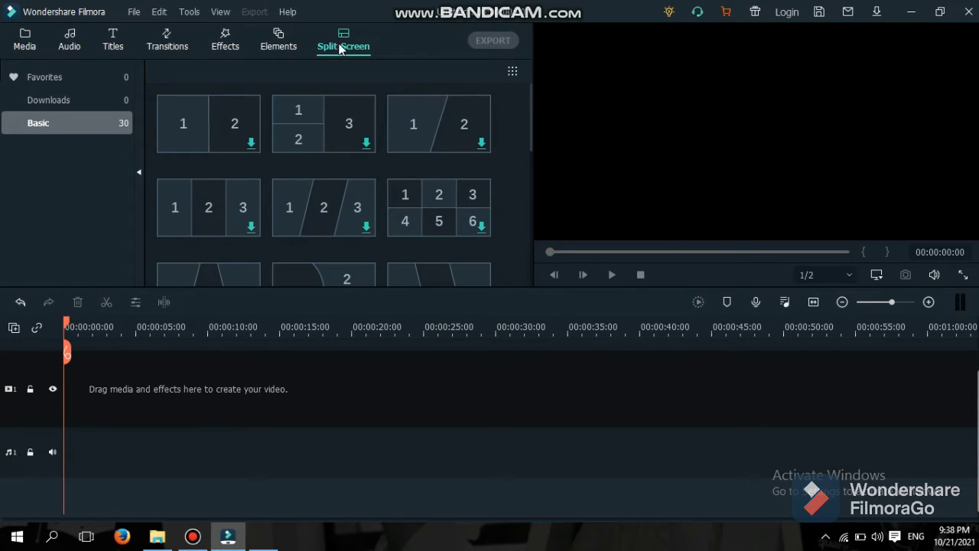
Switch the library panel back to Project Media.
left_click(24, 39)
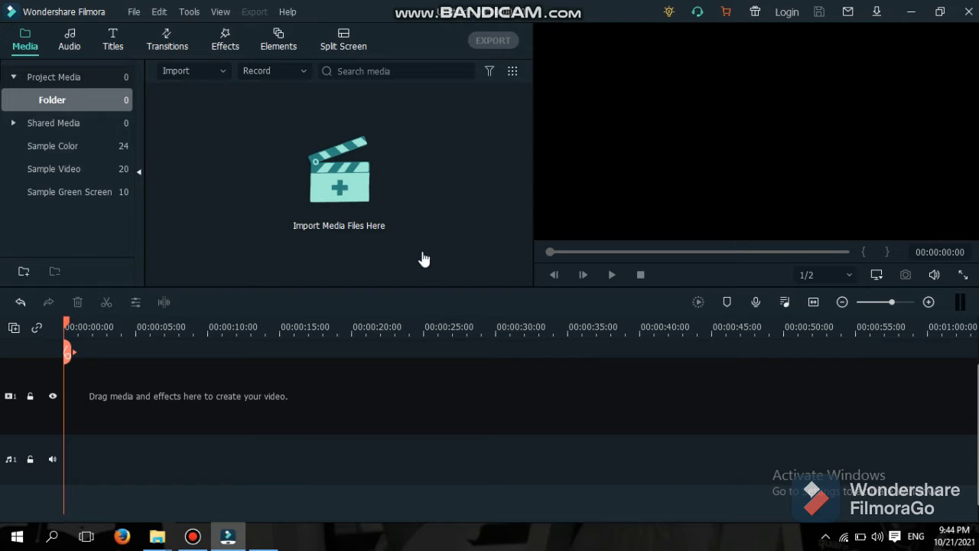
Import the Pantomime MP4 again through Import Media Files.
left_click(221, 72)
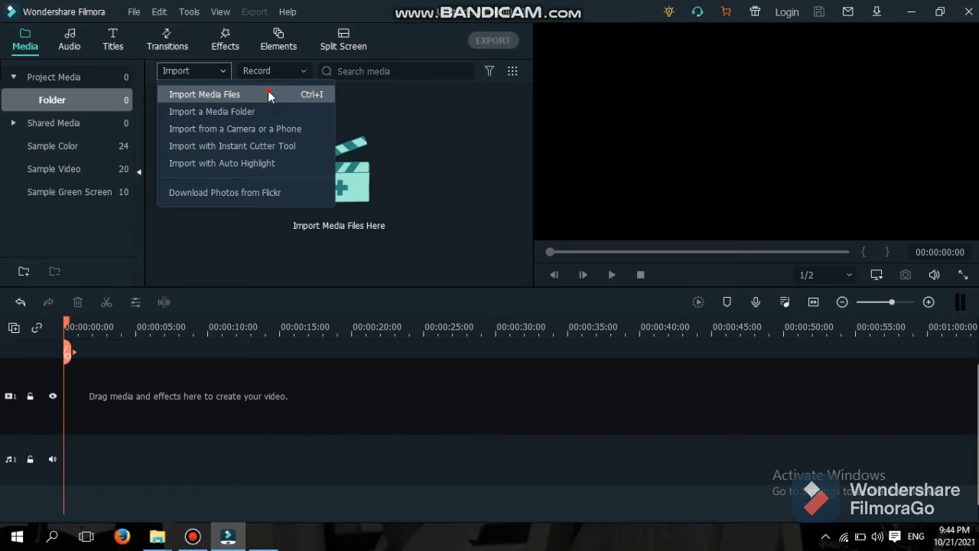
left_click(267, 94)
scroll(314, 213, "down", 2)
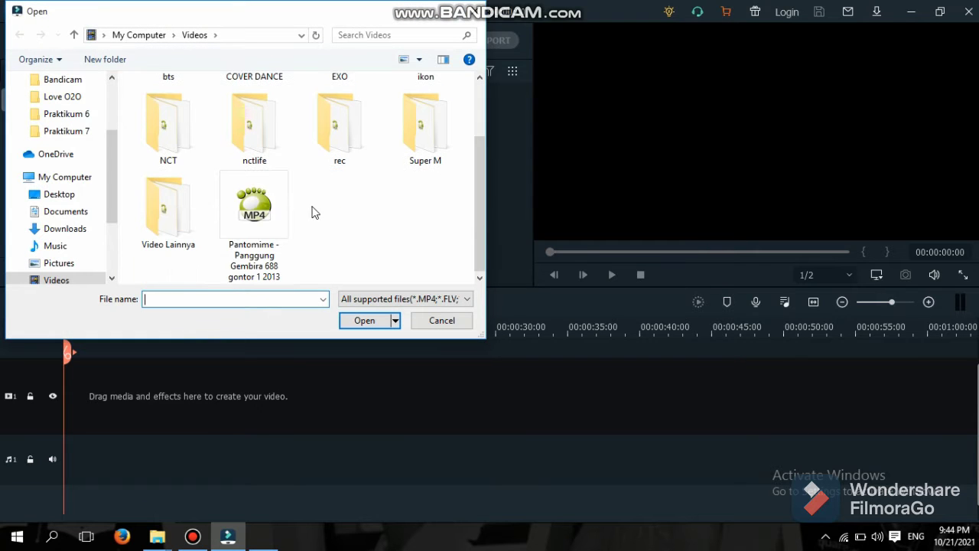
left_click(268, 243)
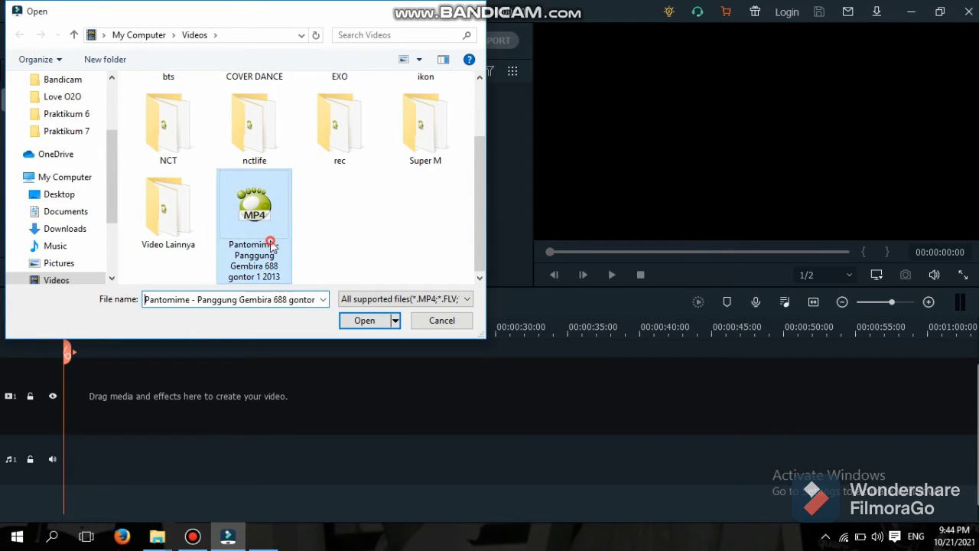
left_click(367, 321)
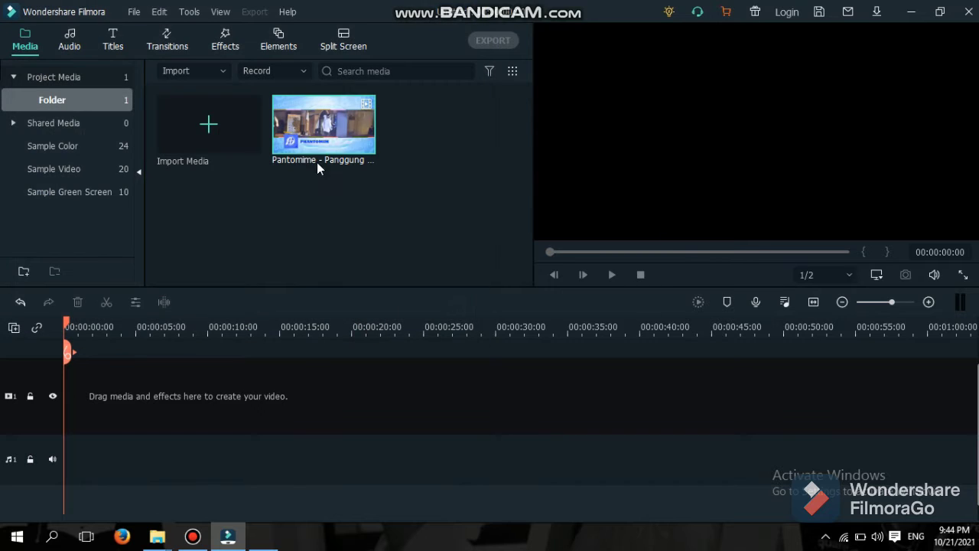
Place the Pantomime clip on the timeline, dismiss the resolution prompt, then delete it.
mouse_move(317, 156)
left_click_drag(321, 168, 73, 418)
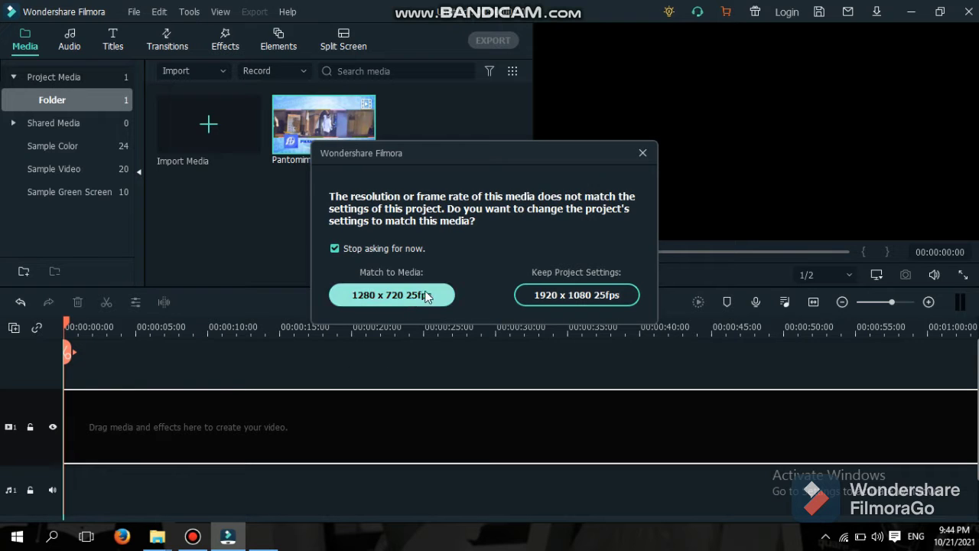
left_click(643, 152)
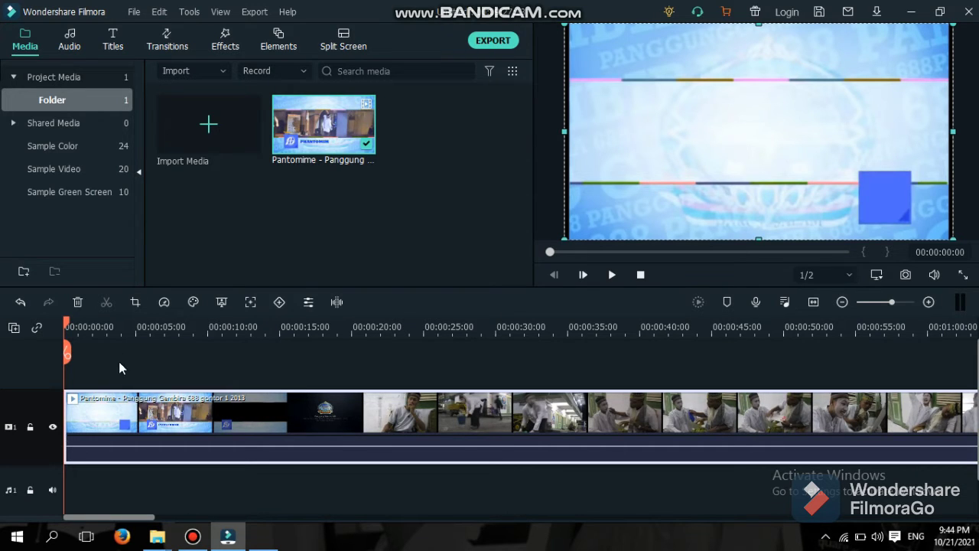
left_click(82, 304)
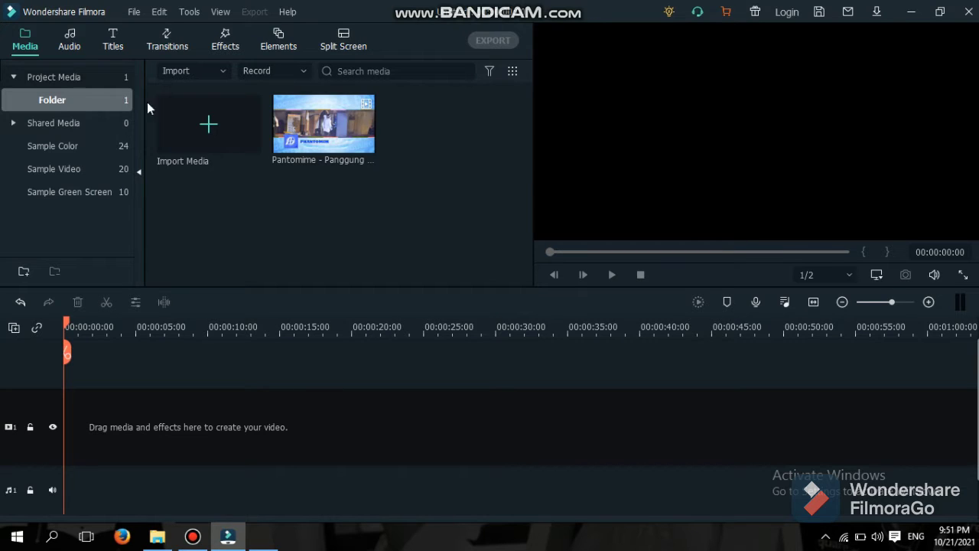
Add the Opener 2 title template from the Titles openers to the timeline.
left_click(113, 44)
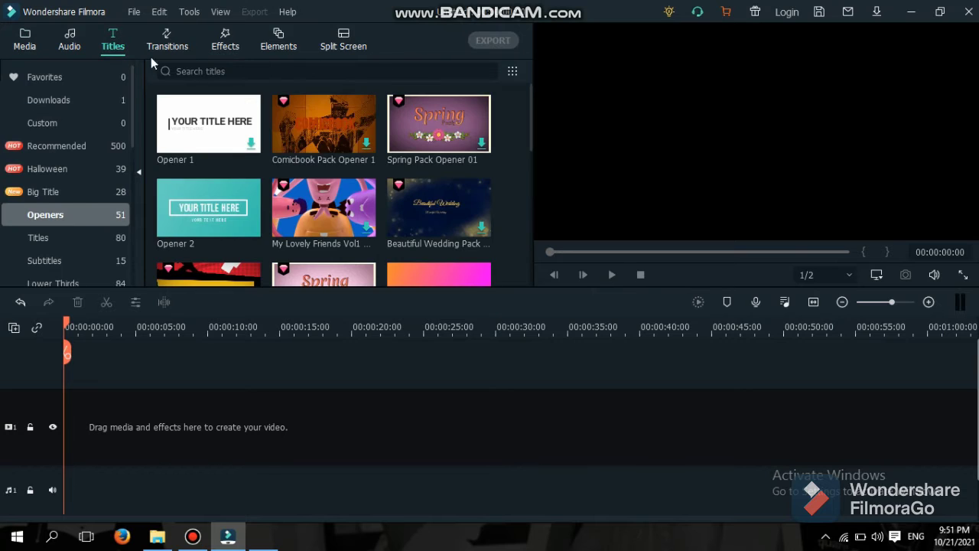
left_click(250, 229)
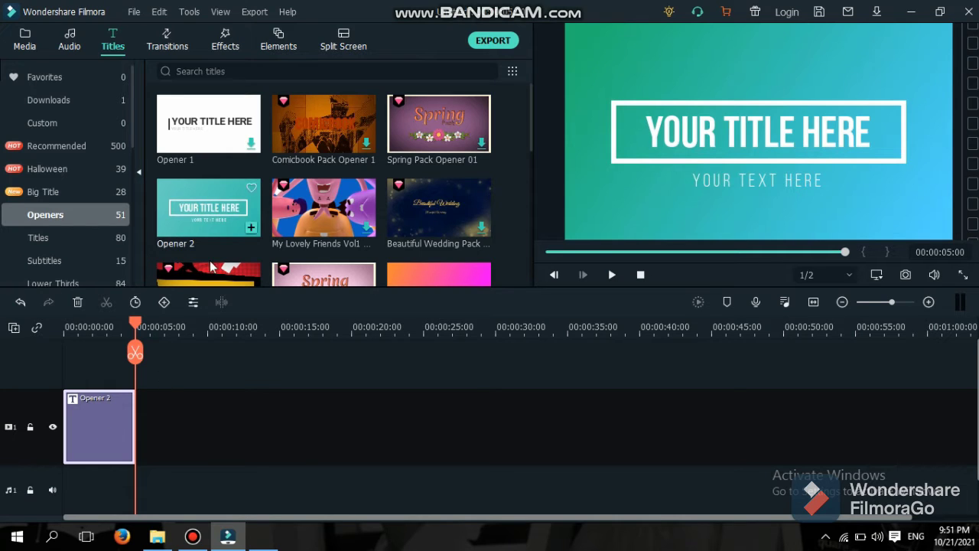
Change the Opener 2 subtitle to 'judul' in Arial Unicode MS at size 22.
double_click(94, 432)
left_click(348, 143)
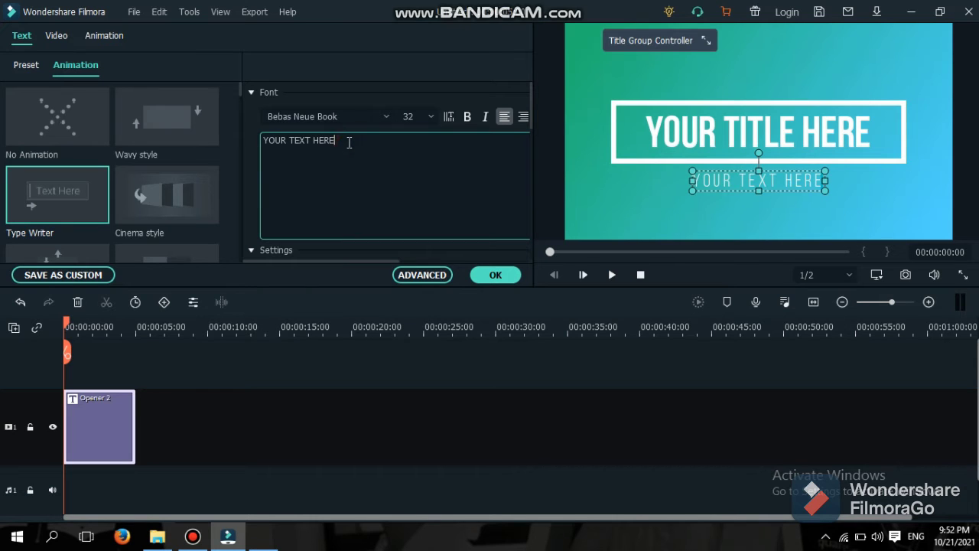
key("BackSpace")
key("BackSpace")
key("BackSpace")
key("BackSpace")
key("BackSpace")
key("BackSpace")
key("BackSpace")
key("BackSpace")
key("BackSpace")
key("BackSpace")
key("BackSpace")
key("BackSpace")
key("BackSpace")
key("BackSpace")
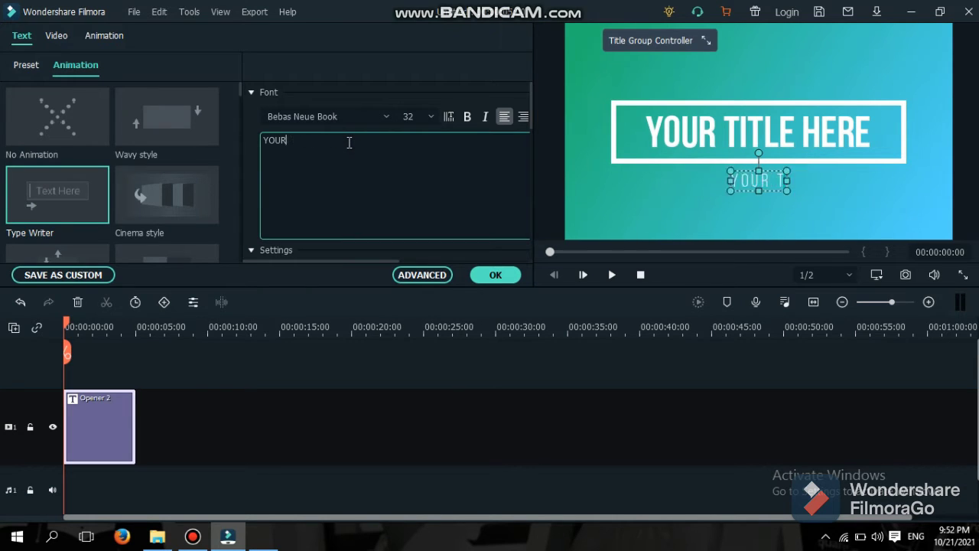
type("judul")
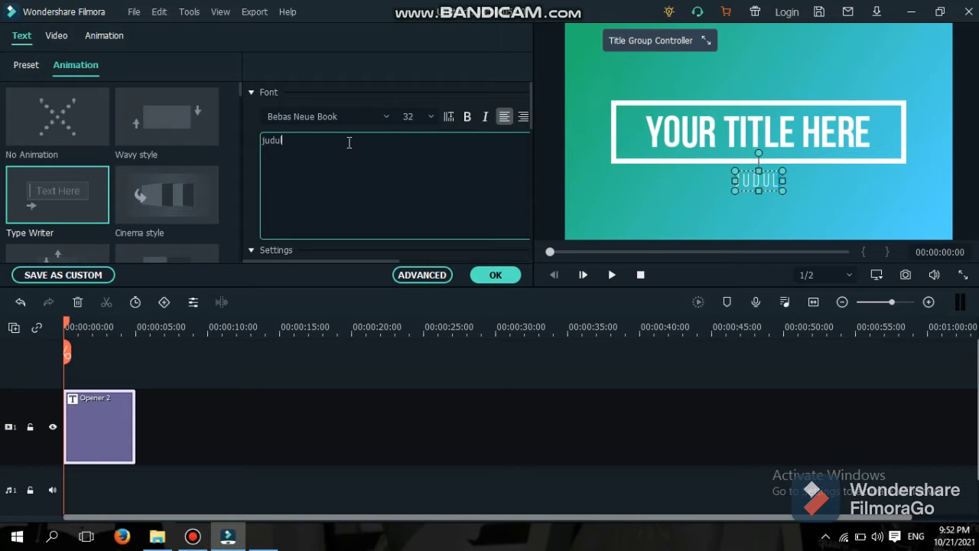
left_click(386, 120)
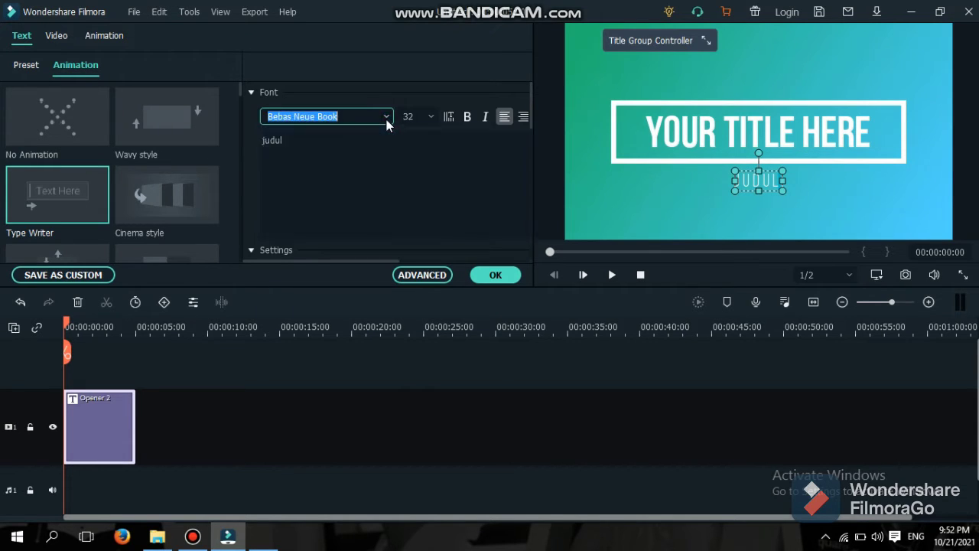
left_click(369, 189)
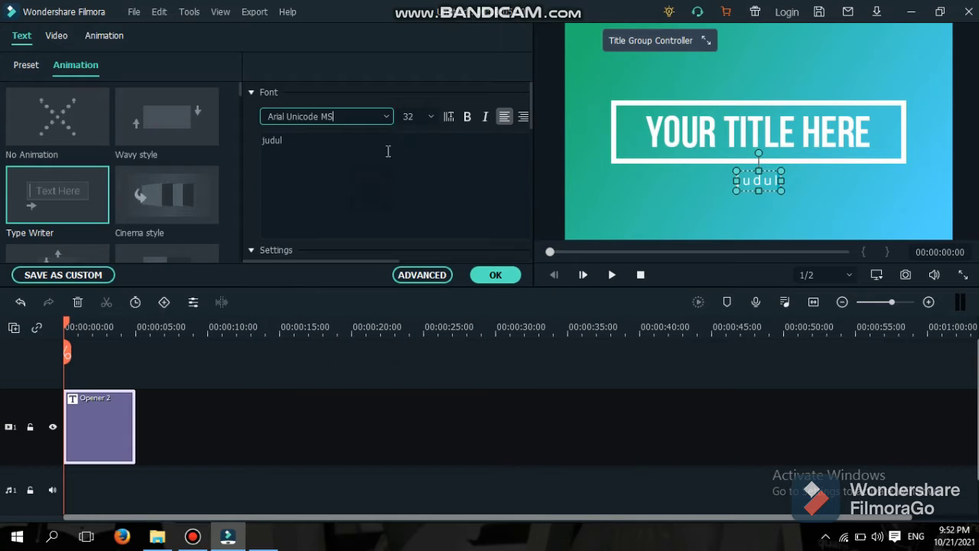
left_click(417, 116)
left_click(418, 176)
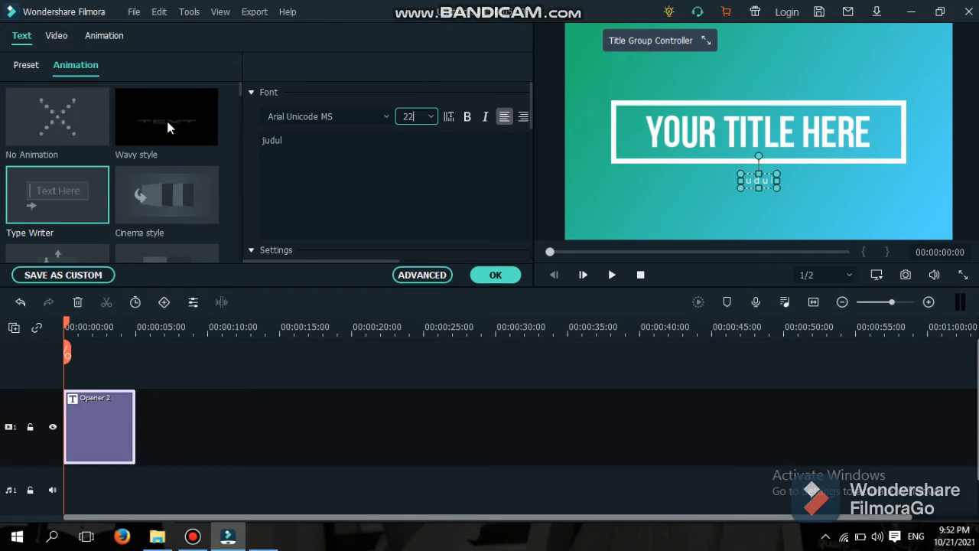
double_click(80, 190)
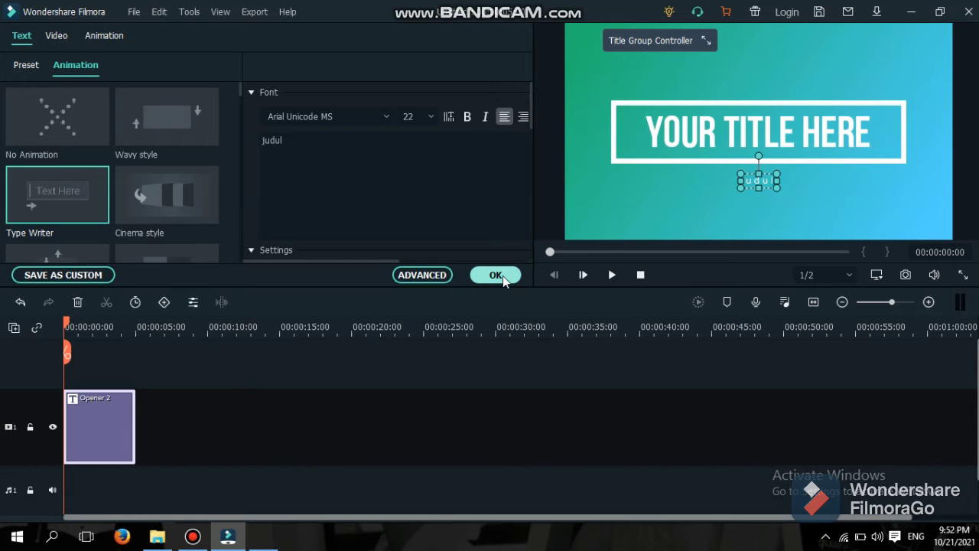
Replace the main title placeholder with a person's name and confirm the edits.
left_click(767, 129)
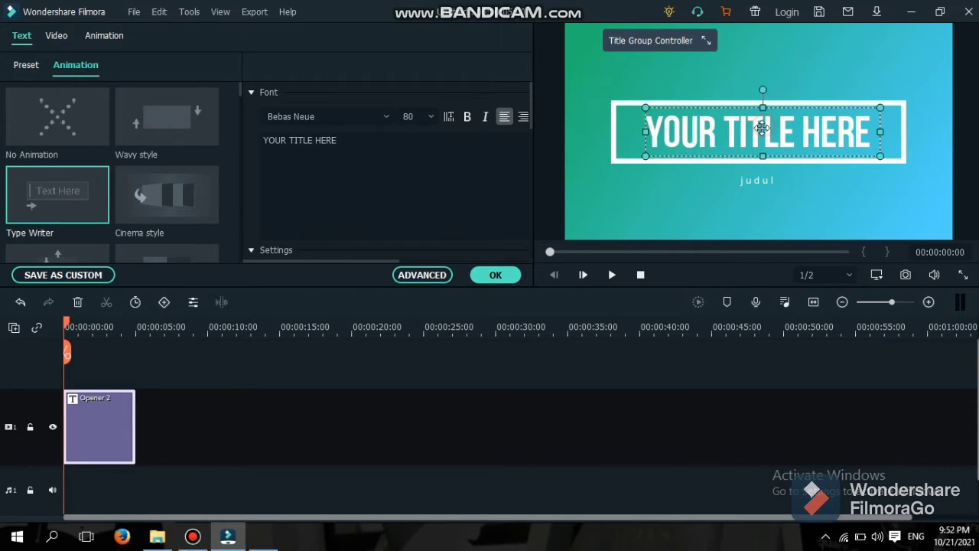
left_click(373, 140)
key("BackSpace")
key("BackSpace")
key("BackSpace")
key("BackSpace")
key("BackSpace")
key("BackSpace")
key("BackSpace")
key("BackSpace")
key("BackSpace")
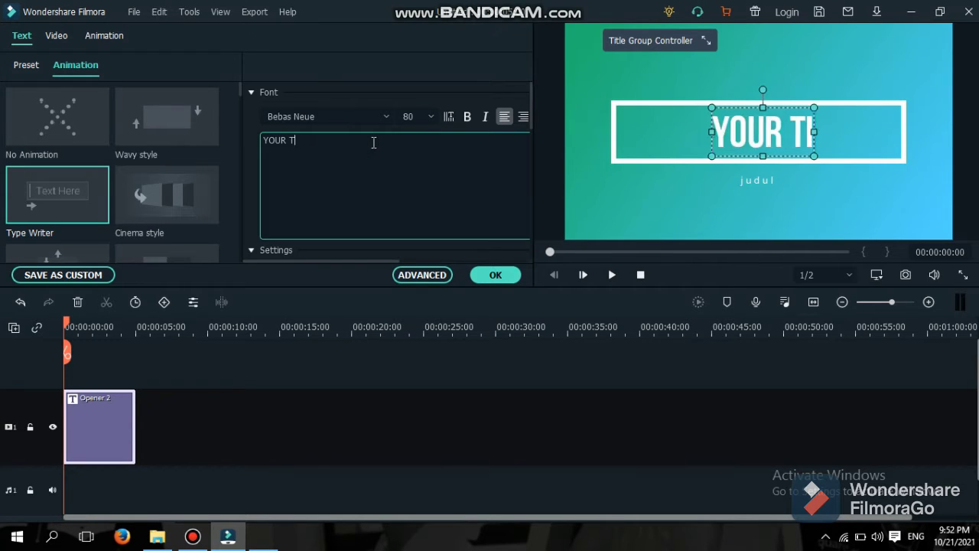
key("BackSpace")
key("BackSpace")
key("BackSpace")
key("BackSpace")
key("BackSpace")
key("BackSpace")
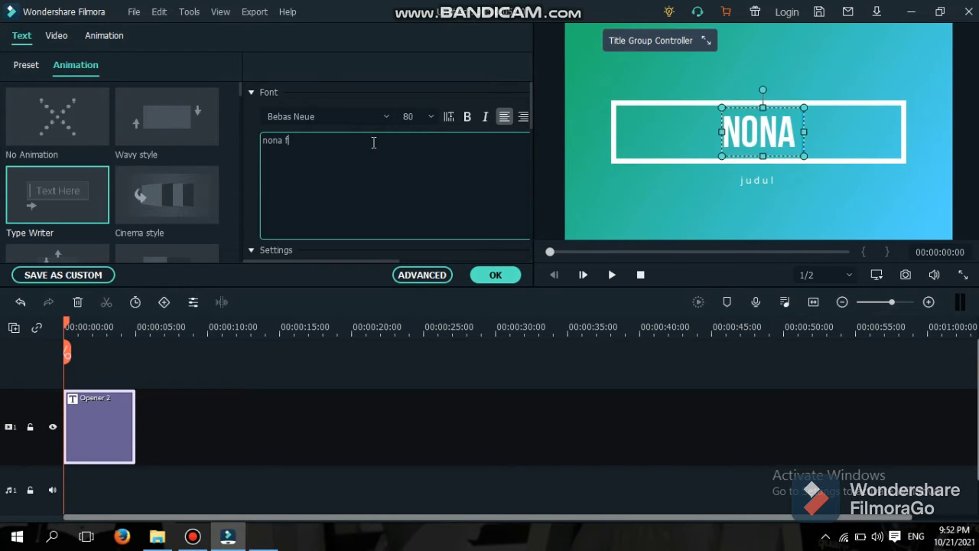
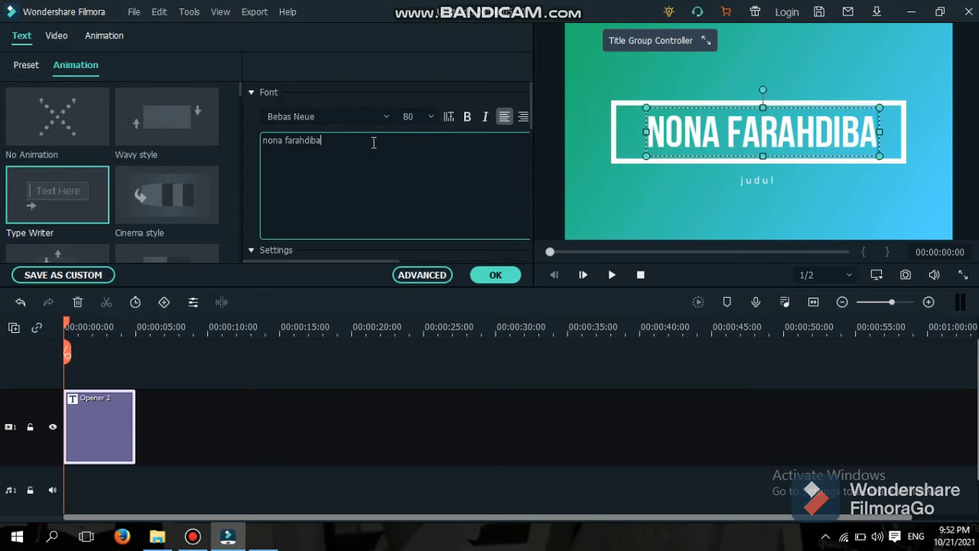
left_click(496, 275)
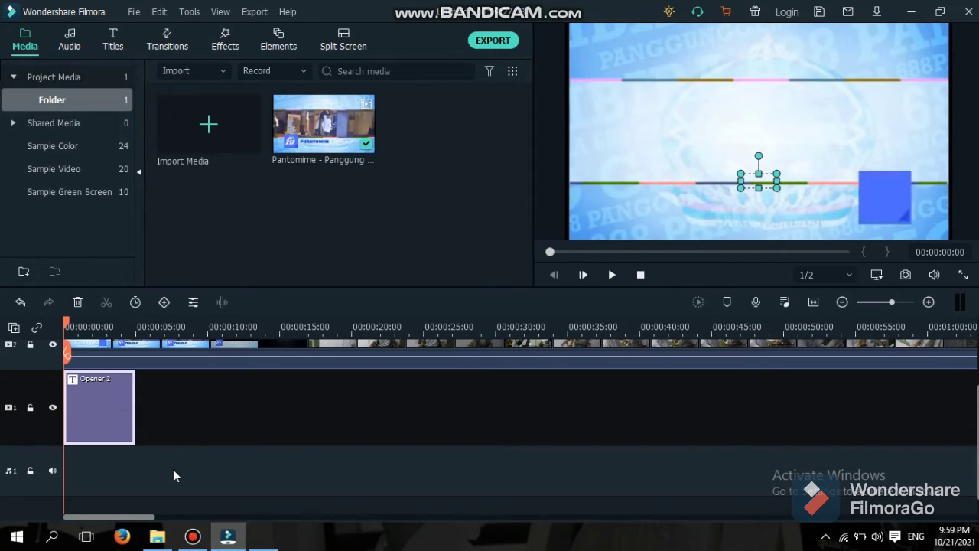
Add the Recommended 'A Story' music track to the timeline's audio track.
left_click(73, 43)
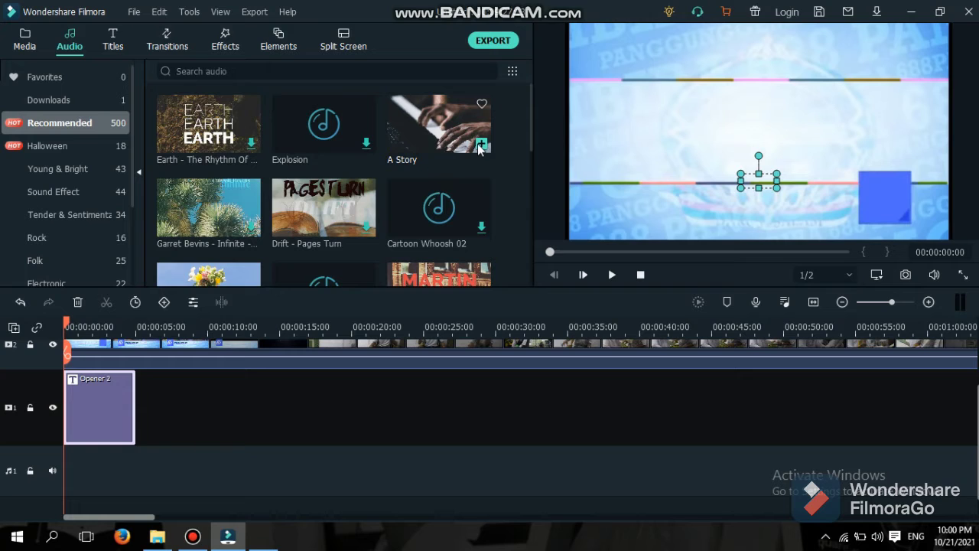
left_click(480, 145)
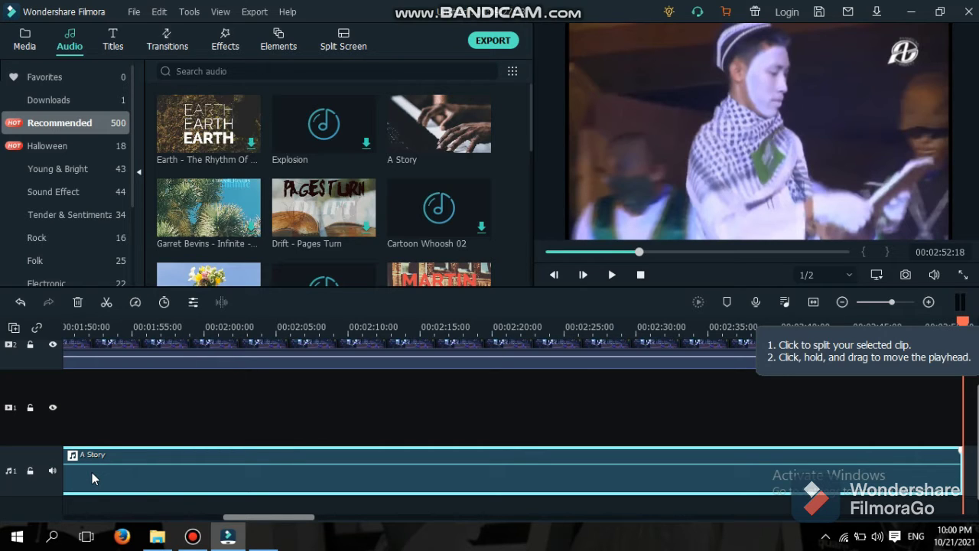
Turn on Remove background noise in the A Story clip's audio settings.
double_click(92, 472)
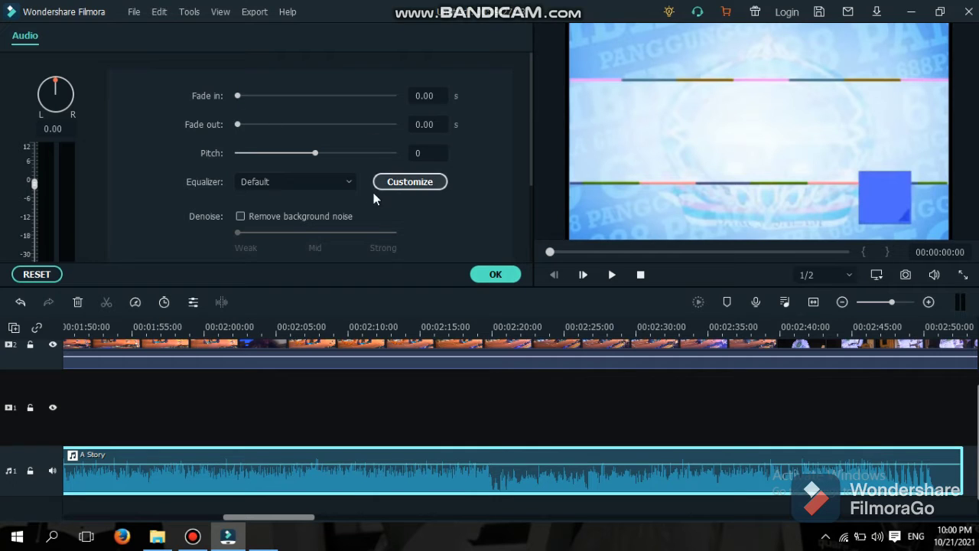
left_click(241, 217)
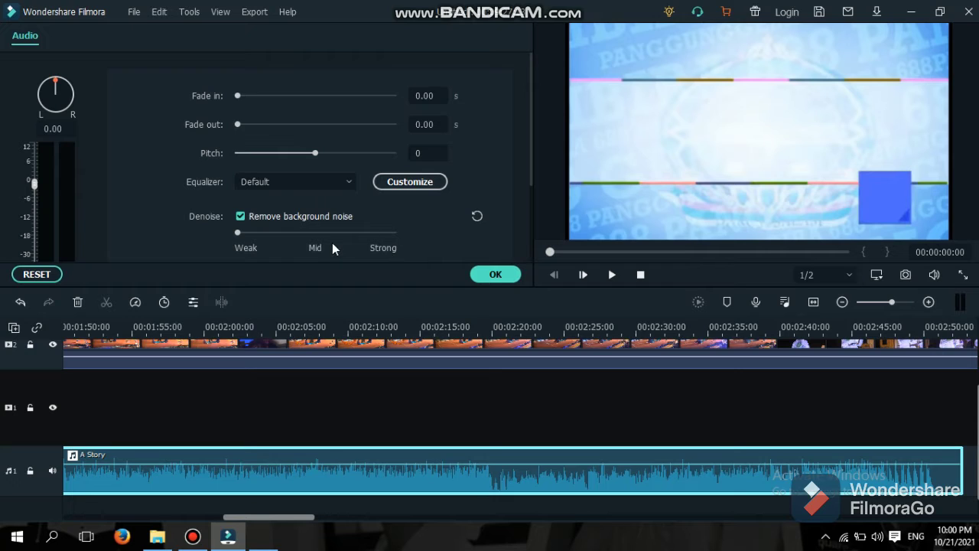
left_click(496, 274)
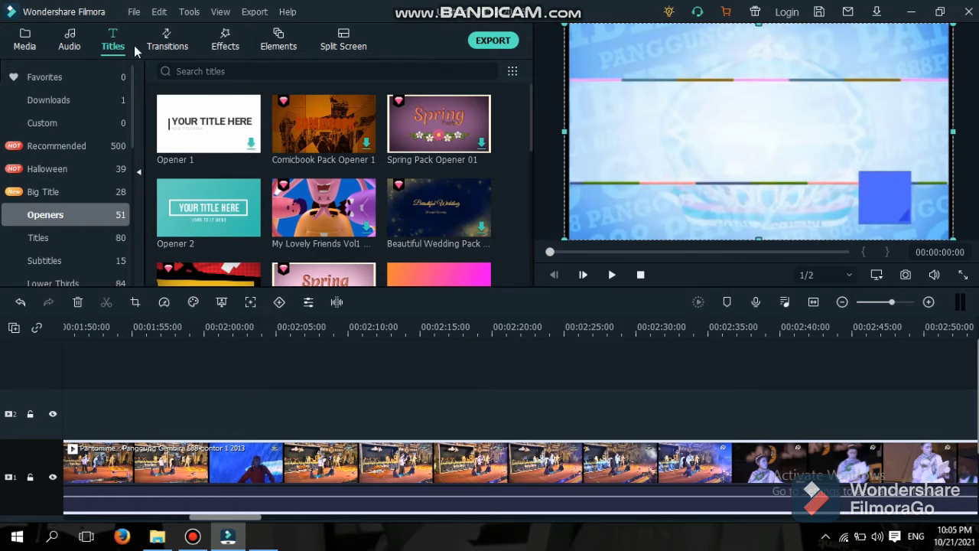
Put the Recommended Chromatic Aberration effect on track 2 and stretch it longer.
left_click(224, 46)
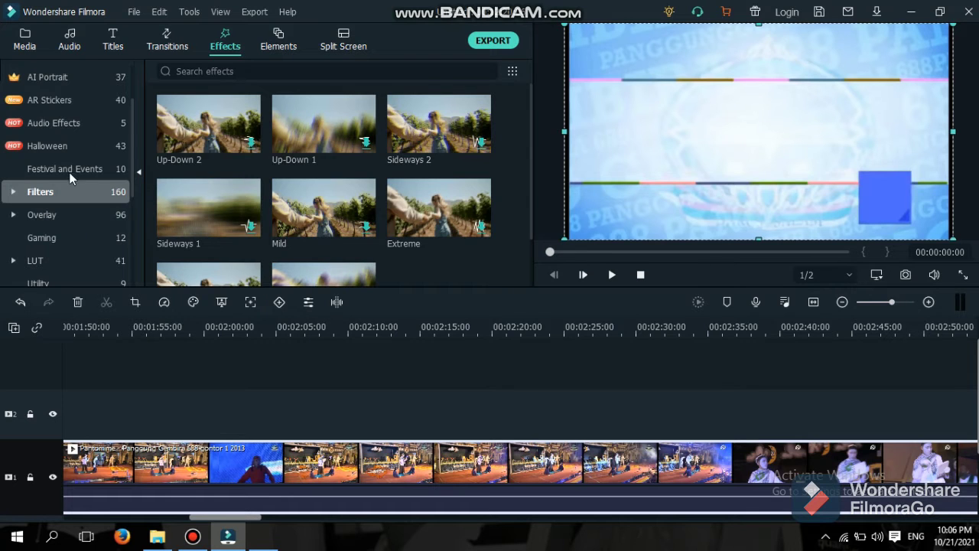
scroll(80, 138, "up", 3)
left_click(81, 123)
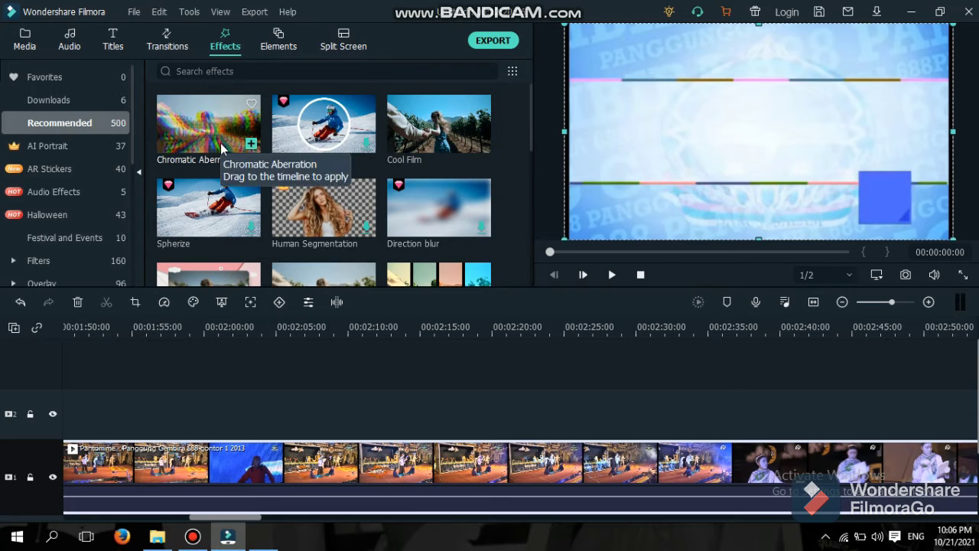
left_click_drag(221, 148, 69, 411)
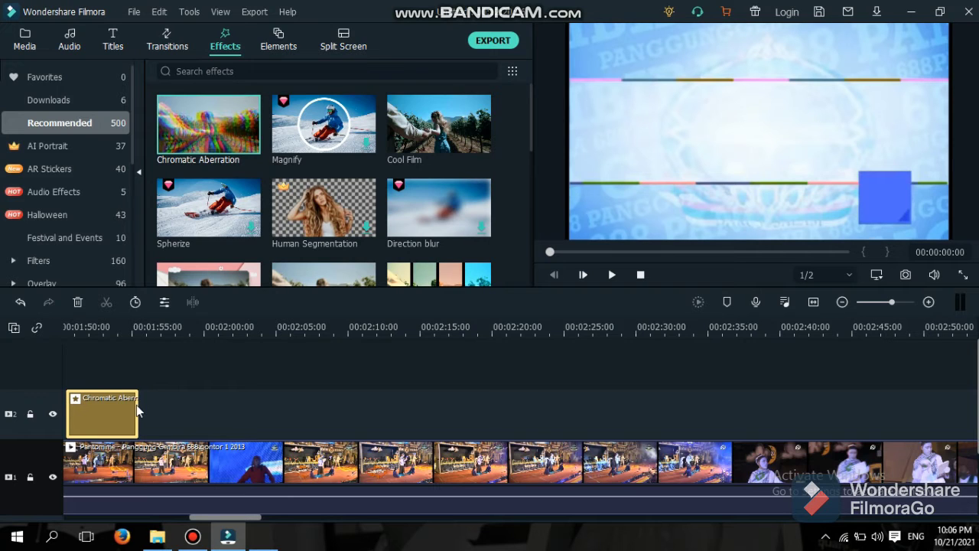
left_click_drag(138, 401, 409, 433)
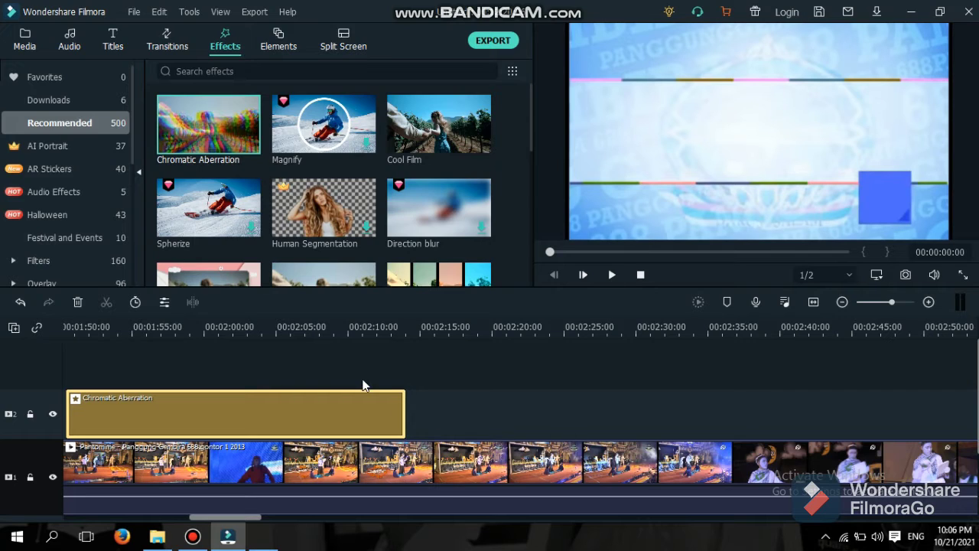
left_click(169, 42)
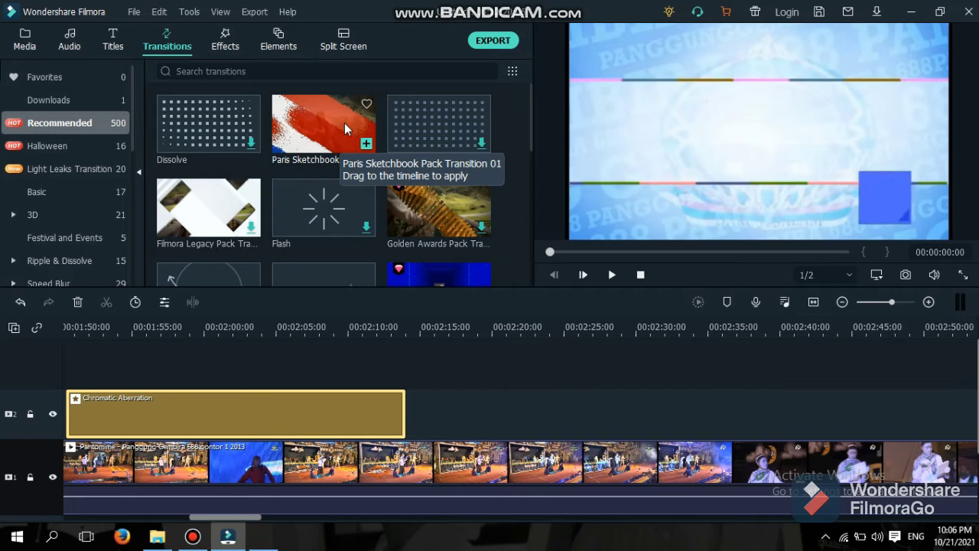
Apply Paris Sketchbook Pack Transition 01 to the pantomime clip and play the project.
mouse_move(344, 122)
left_mouse_down()
mouse_move(298, 234)
mouse_move(269, 395)
left_mouse_up()
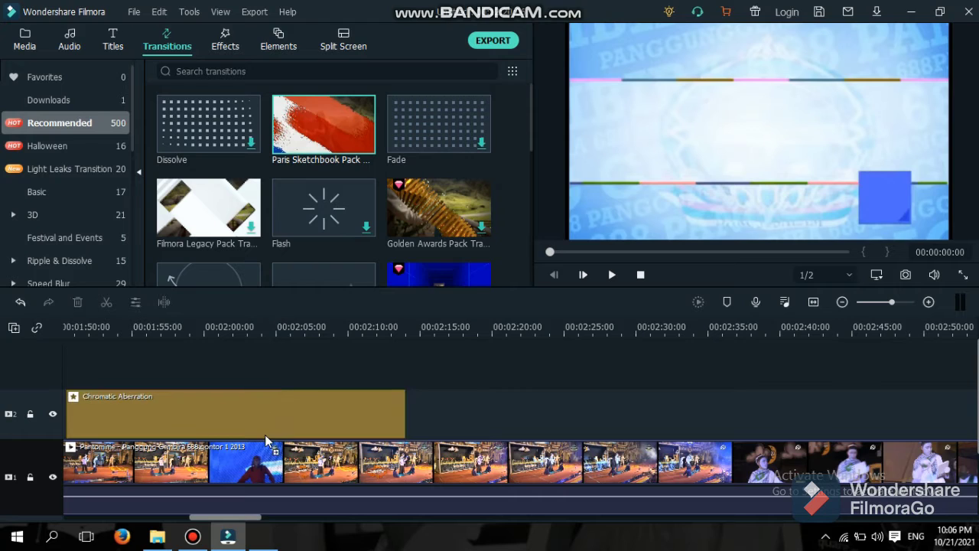
left_click_drag(266, 442, 247, 436)
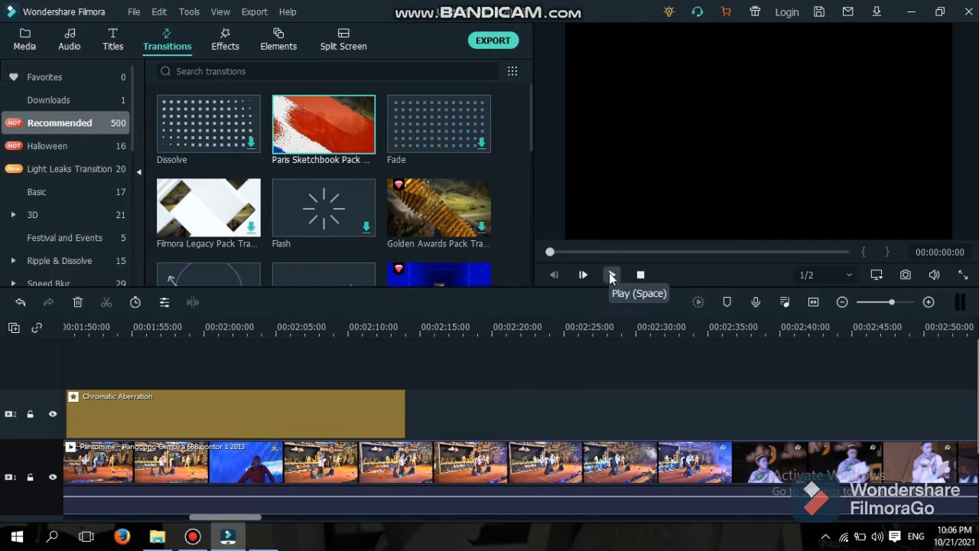
left_click(612, 275)
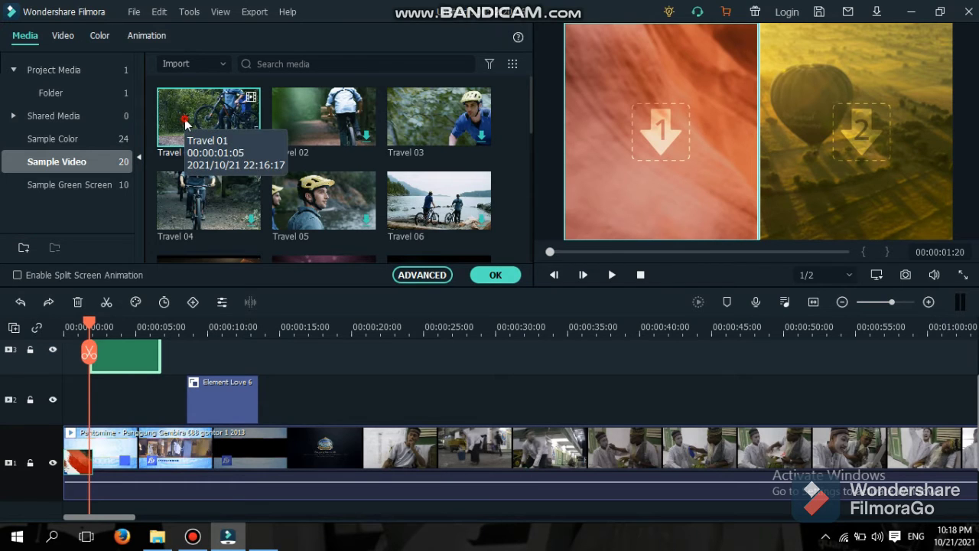
Put the Travel 01 sample clip into split-screen slot 1, shifted down and left.
left_click_drag(184, 119, 589, 114)
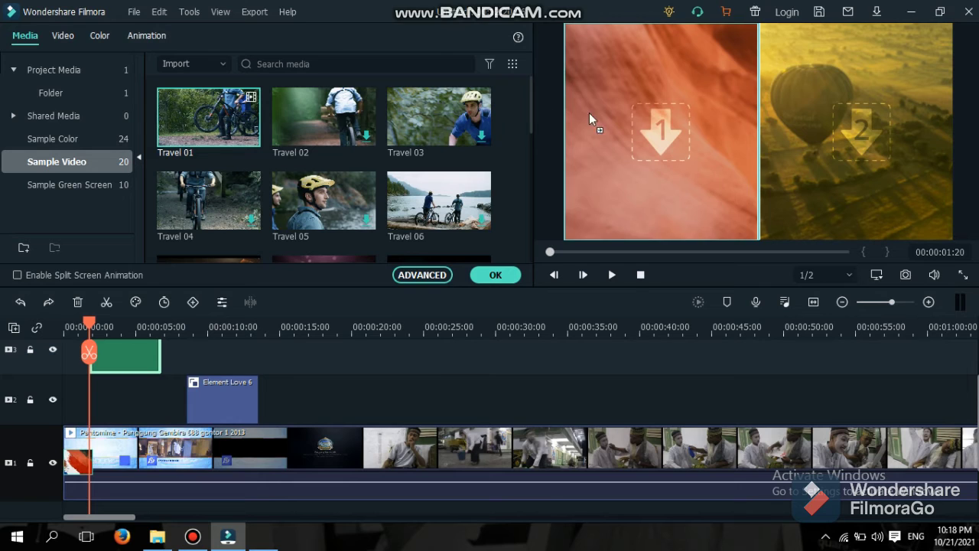
left_click_drag(659, 125, 672, 164)
left_click_drag(677, 107, 657, 95)
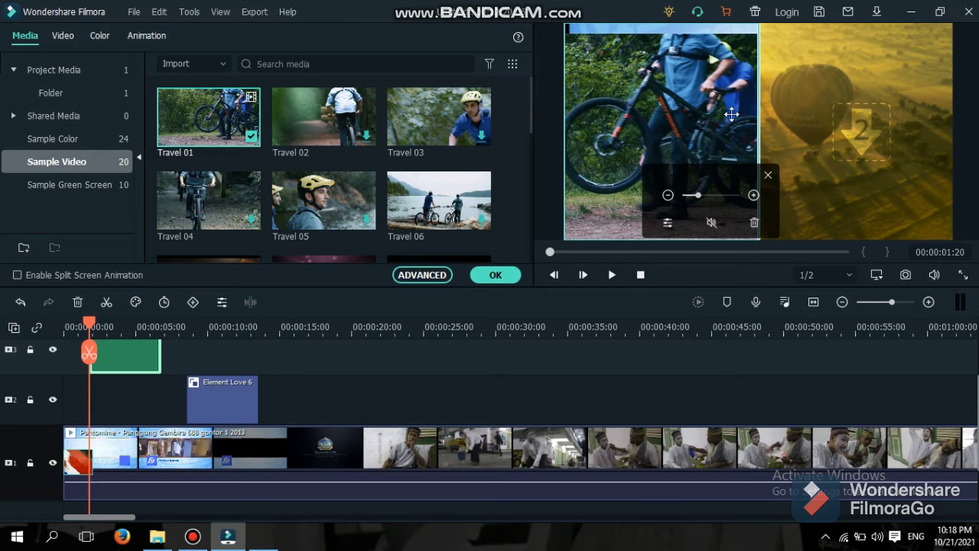
left_click(767, 174)
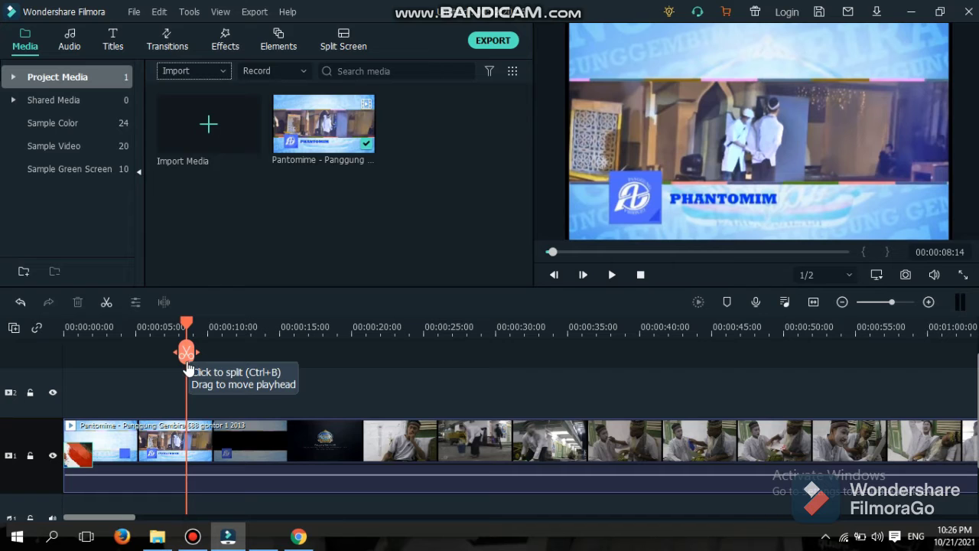
Scrub the playhead to 20:22 and apply Ctrl+B to the pantomime clip there.
left_click_drag(187, 358, 364, 381)
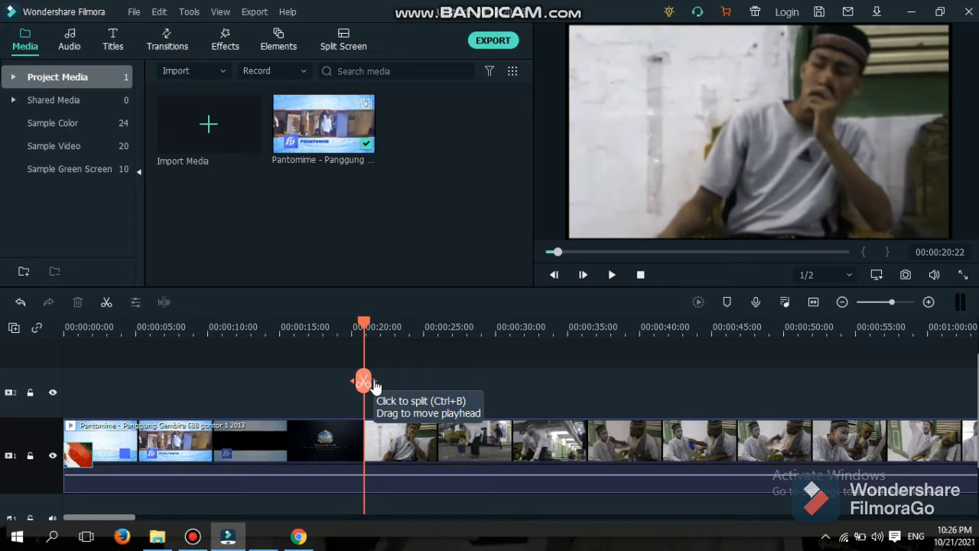
mouse_move(375, 384)
left_mouse_down()
mouse_move(389, 387)
mouse_move(367, 393)
left_mouse_up()
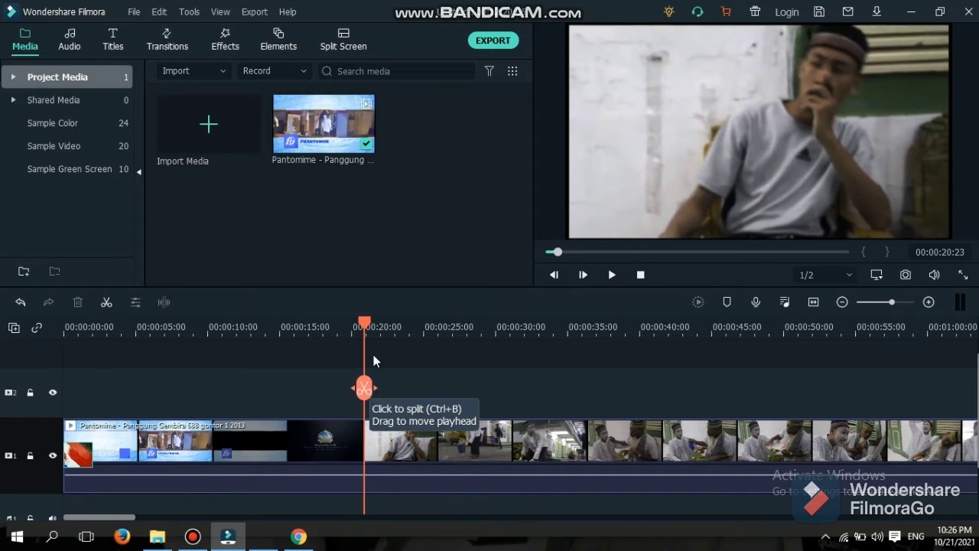
mouse_move(365, 324)
left_mouse_down()
mouse_move(376, 326)
mouse_move(363, 328)
left_mouse_up()
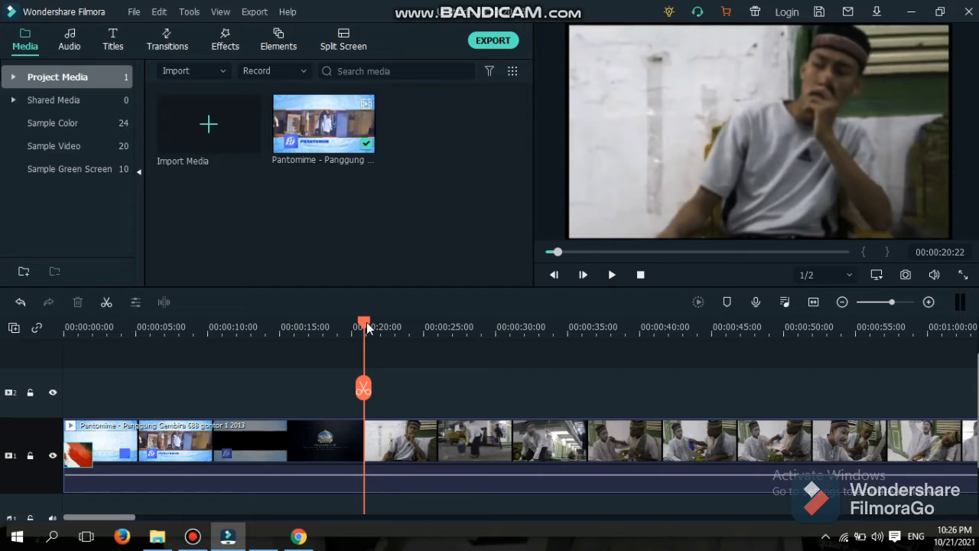
key("ctrl+b")
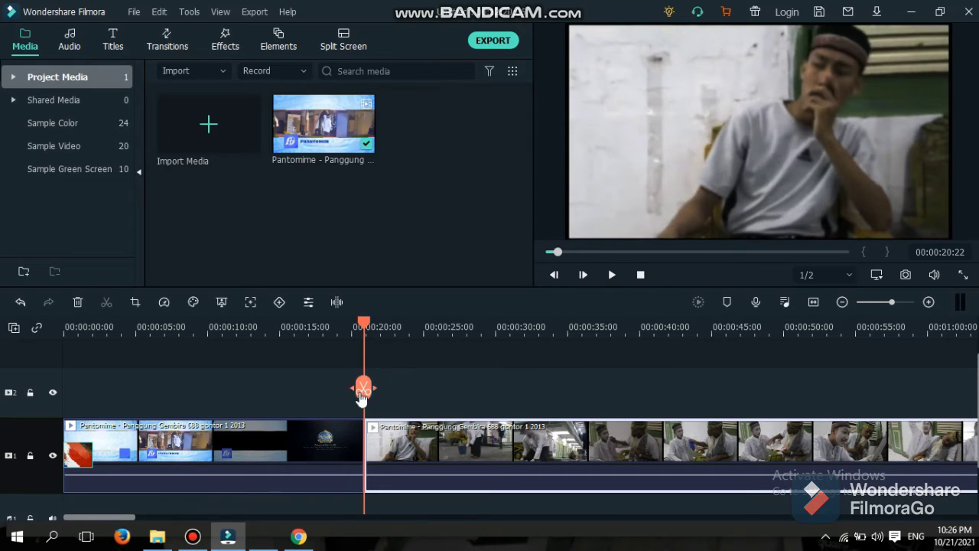
left_click_drag(371, 393, 365, 415)
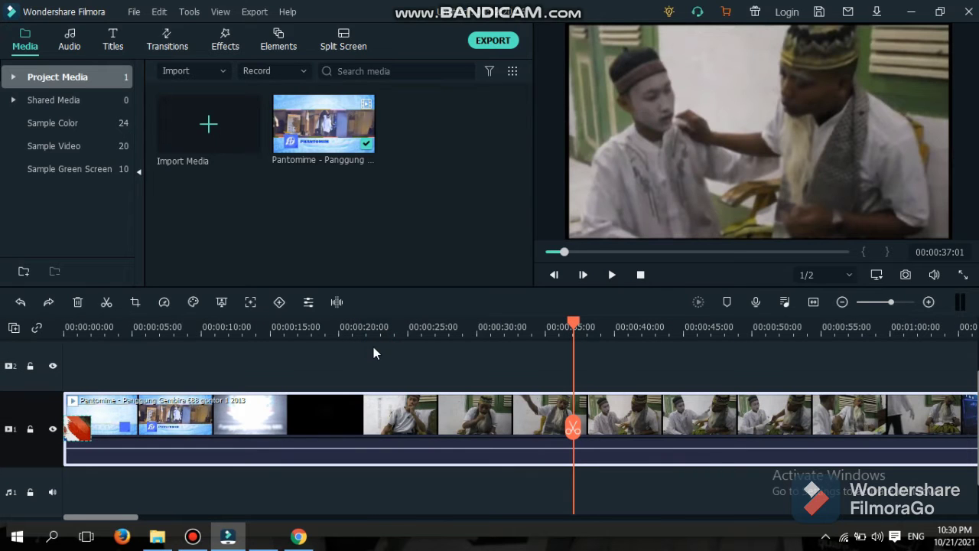
Split the clip at 00:00:37:01, trim the second part to the blue-lit dance, and play it.
left_click(107, 303)
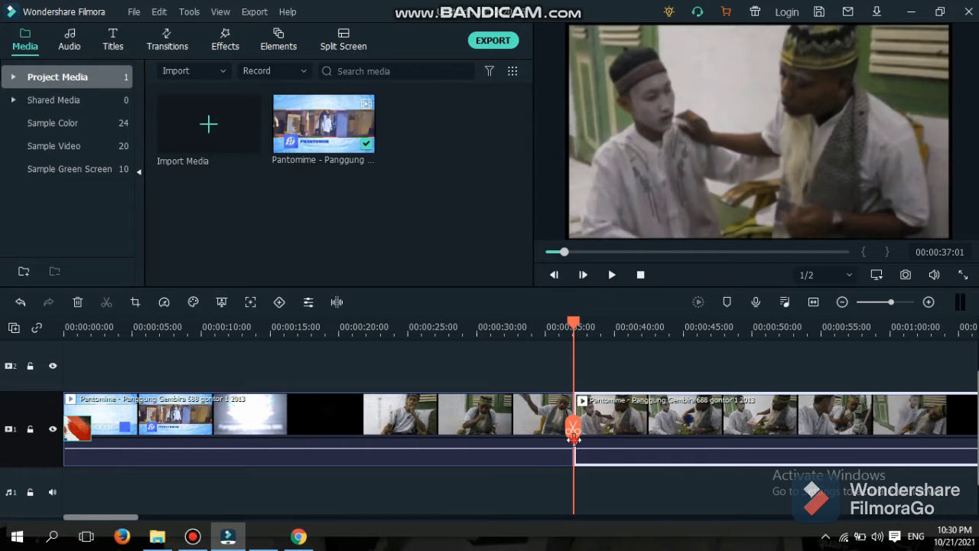
left_click_drag(577, 436, 798, 426)
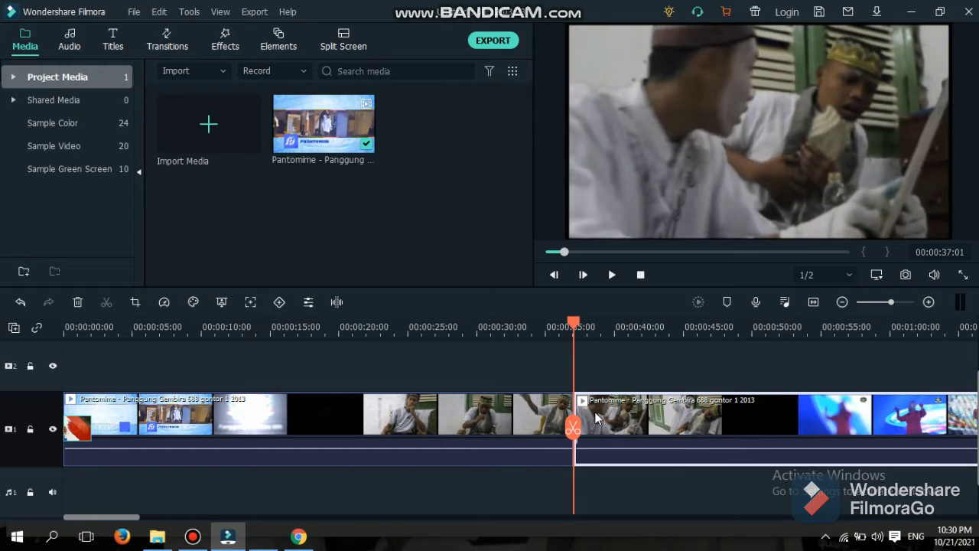
left_click_drag(573, 404, 797, 404)
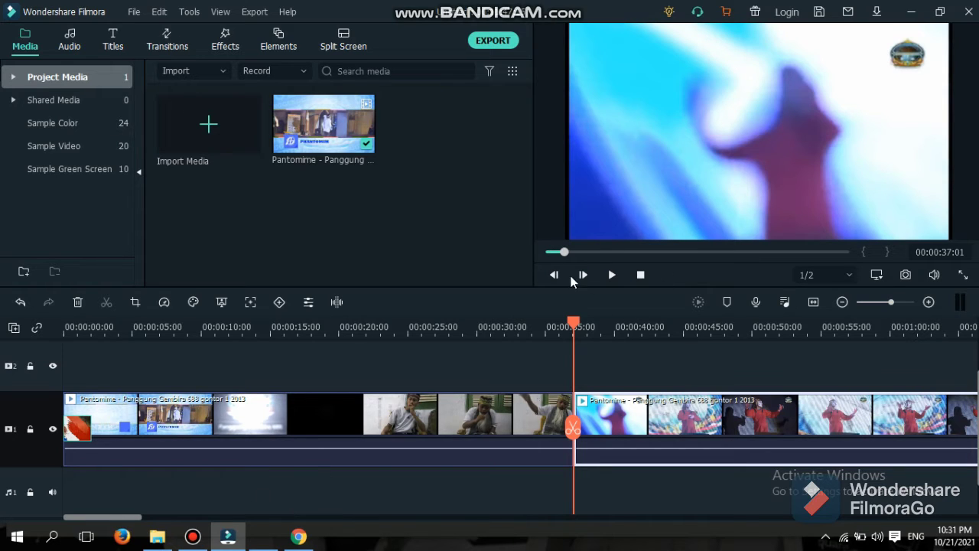
left_click_drag(562, 254, 555, 254)
left_click(611, 275)
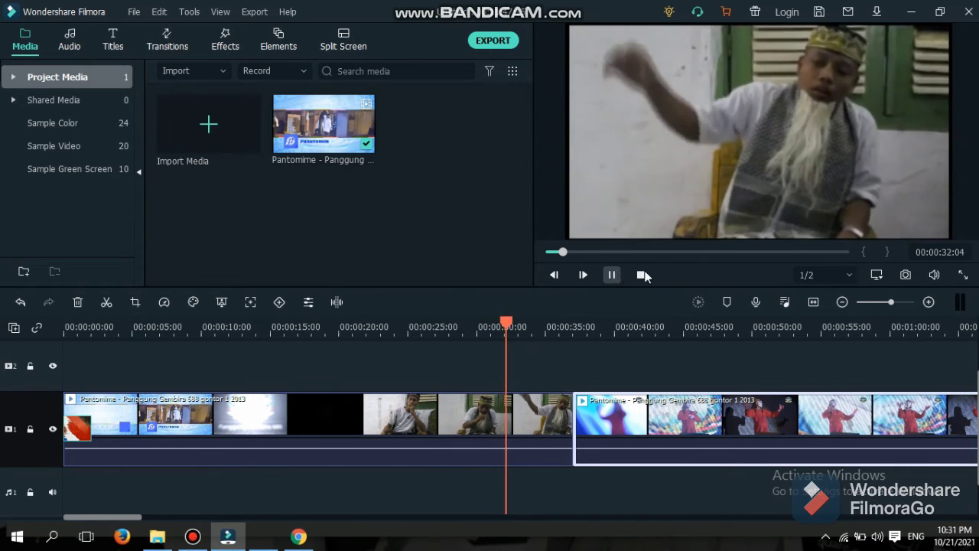
Zoom the timeline in two levels and pause playback.
left_click(928, 302)
left_click(928, 302)
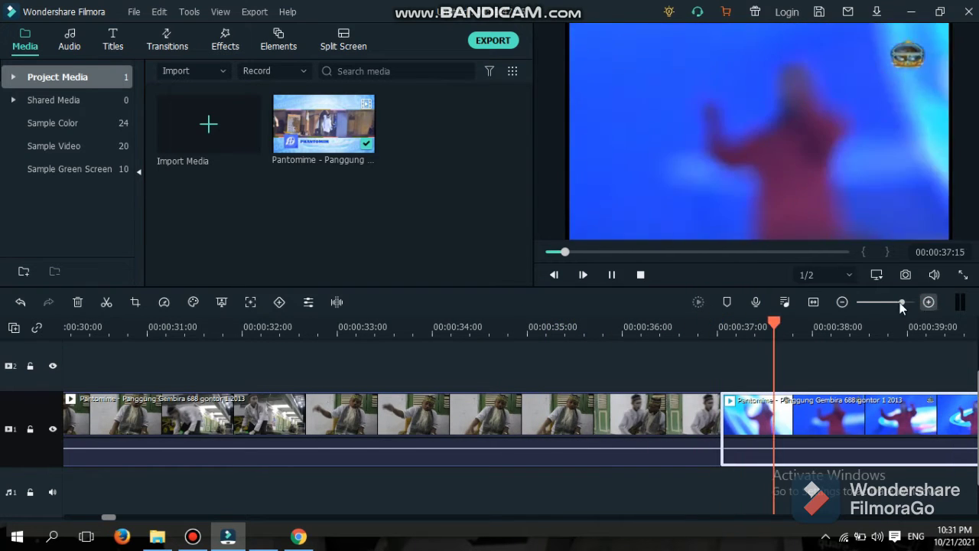
left_click(616, 276)
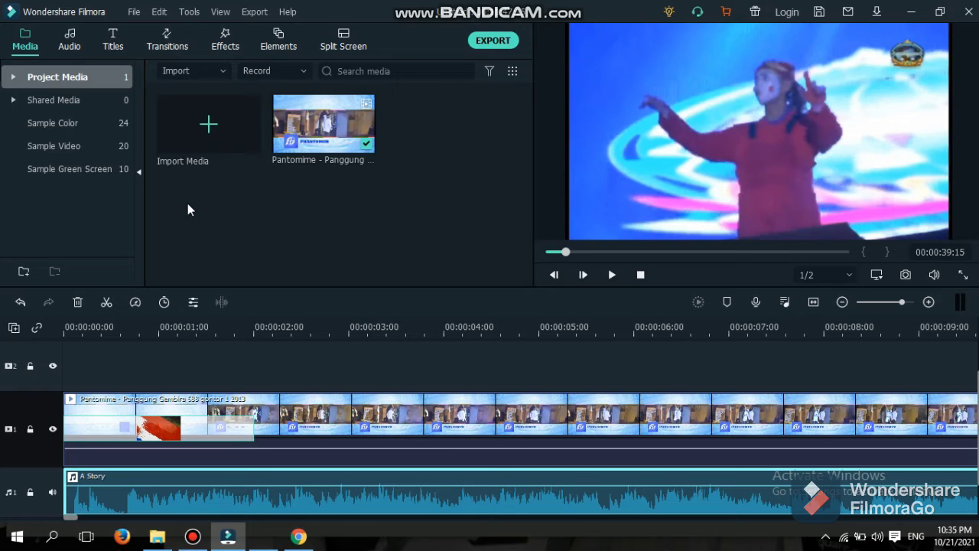
Import the th (2) clapperboard image from the Pictures folder.
left_click(204, 136)
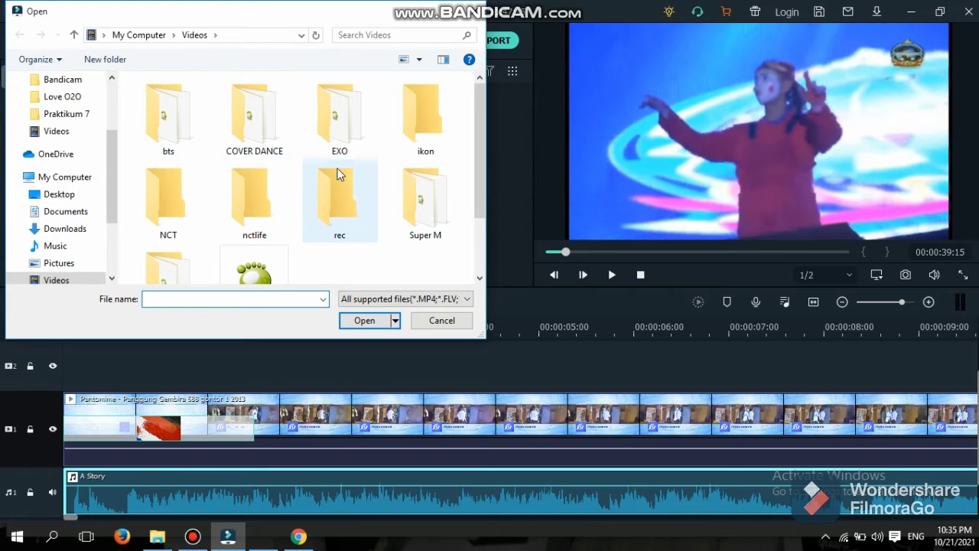
left_click(53, 266)
scroll(394, 239, "down", 4)
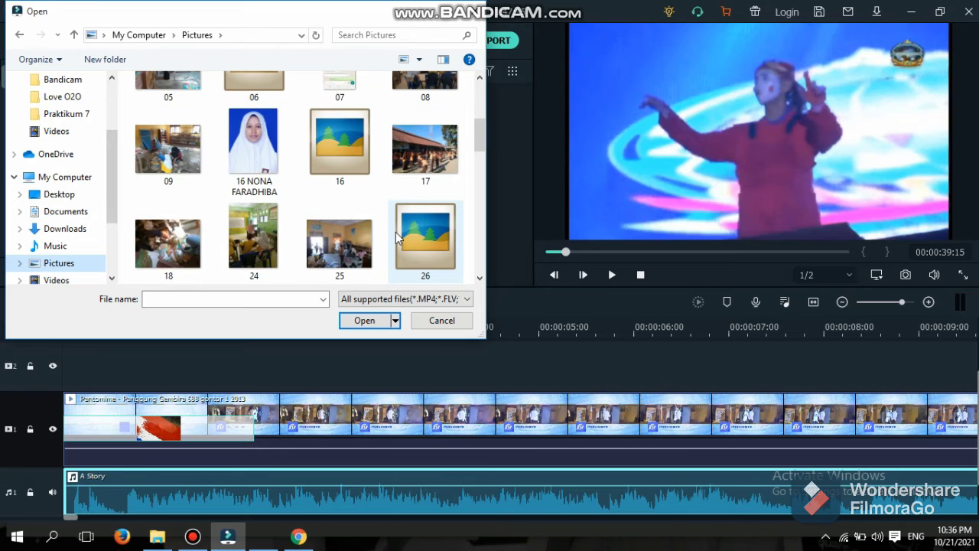
scroll(396, 233, "down", 3)
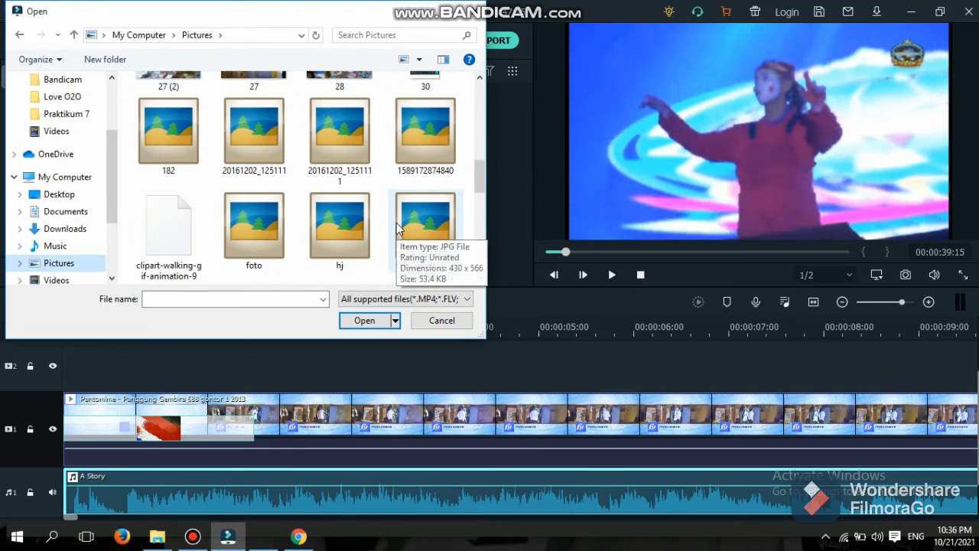
scroll(397, 226, "down", 4)
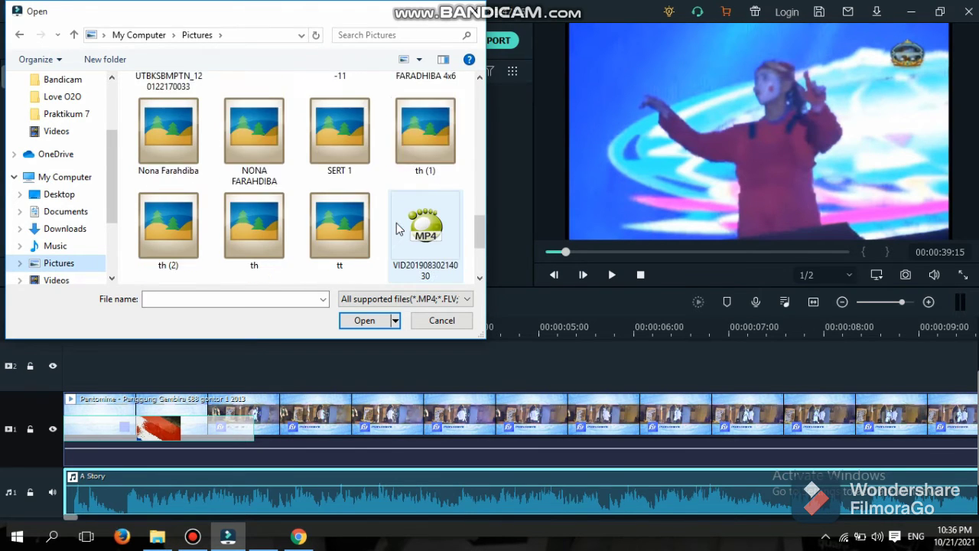
scroll(396, 228, "down", 1)
scroll(396, 227, "up", 1)
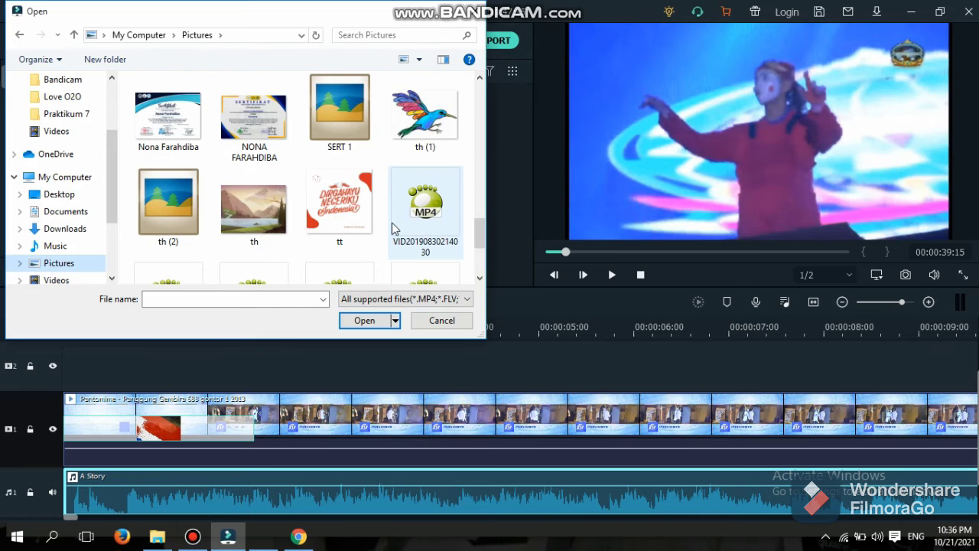
left_click(168, 214)
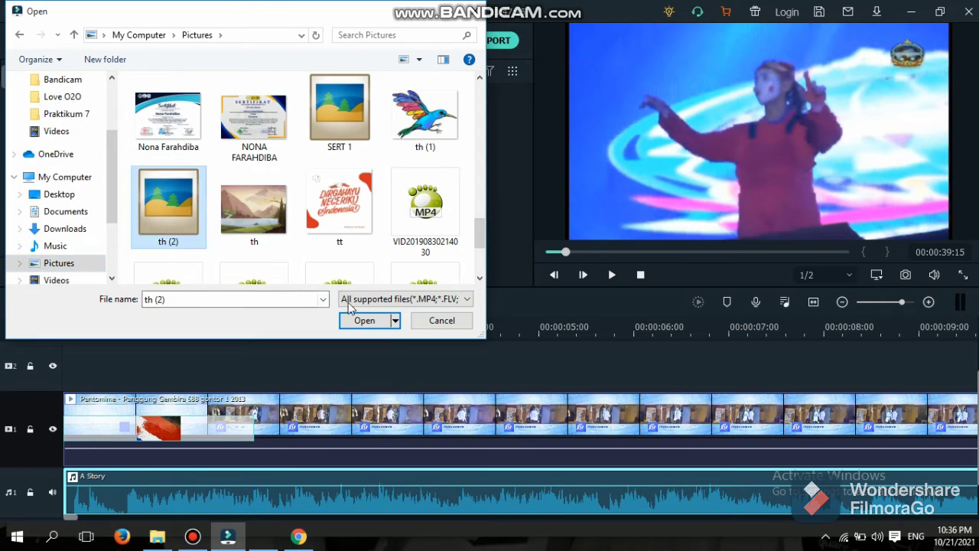
left_click(368, 318)
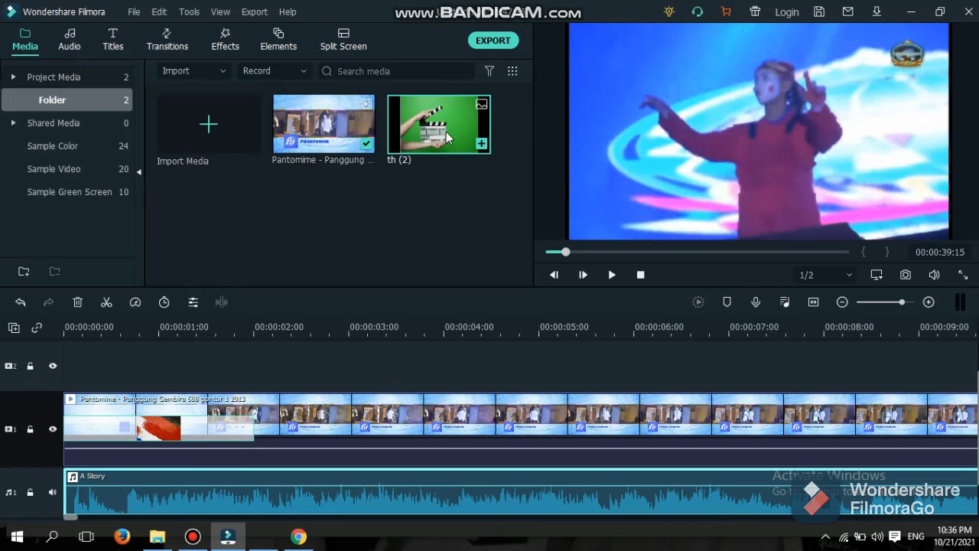
Place th (2) on video track 2 from the start and shorten it to about 4 seconds.
left_click_drag(448, 138, 90, 382)
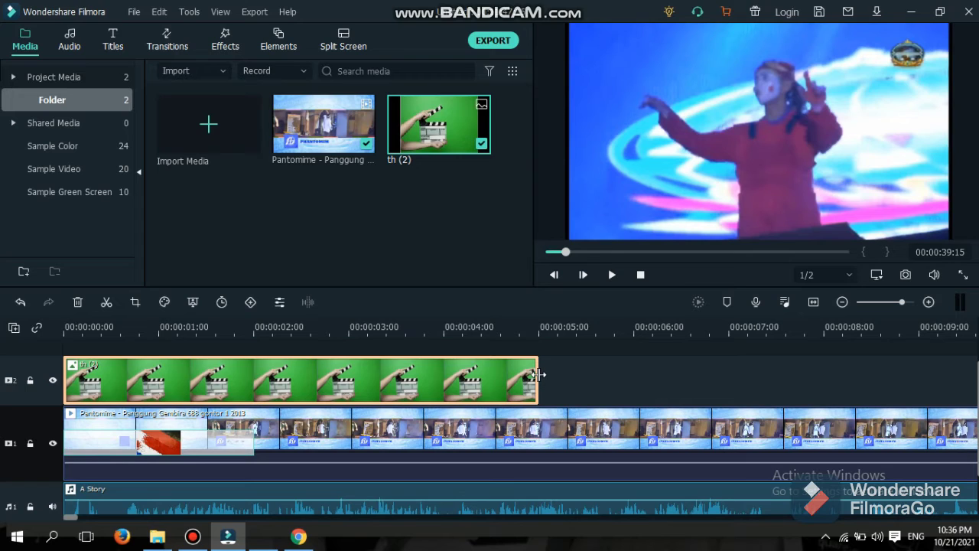
left_click_drag(539, 374, 446, 370)
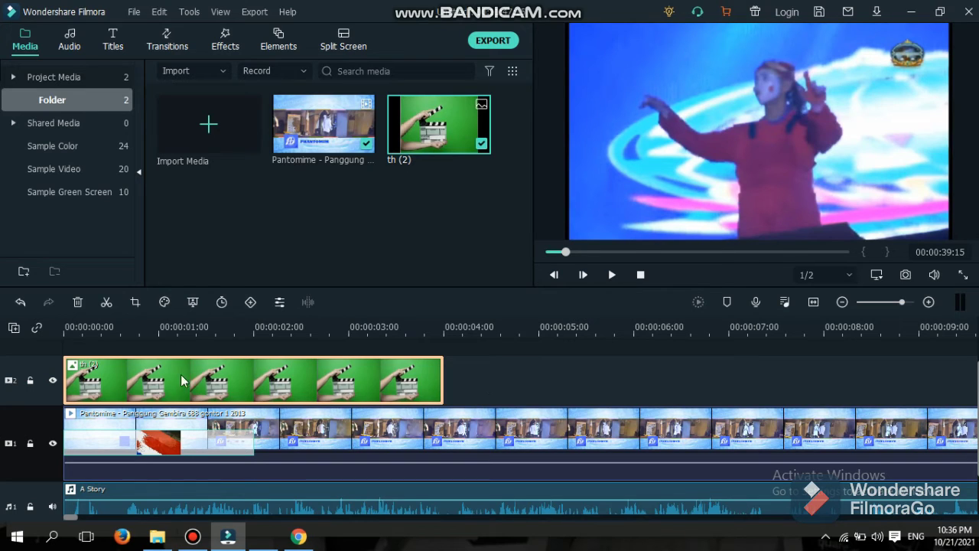
Open the th (2) clip settings and look through Transform, Compositing, Drop Shadow and Lens Correction.
double_click(118, 374)
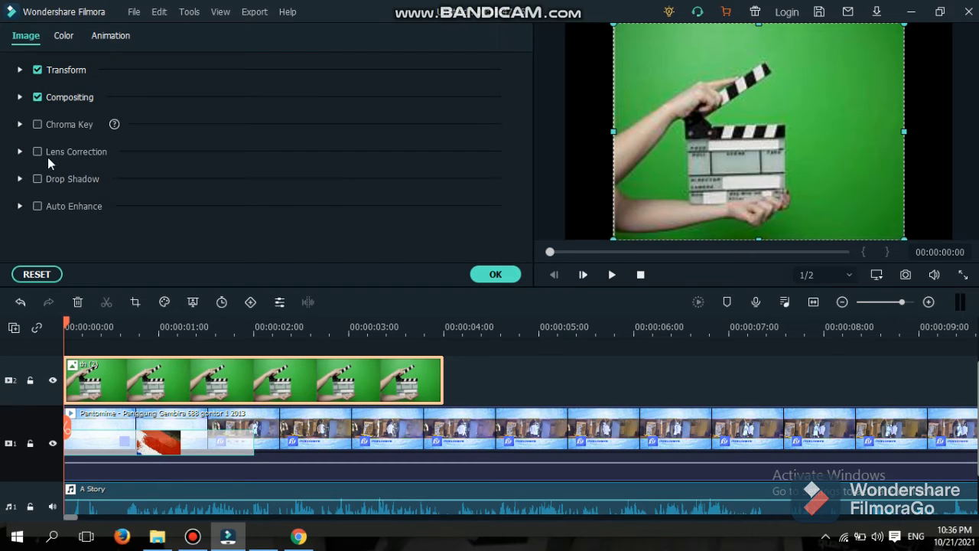
left_click(20, 69)
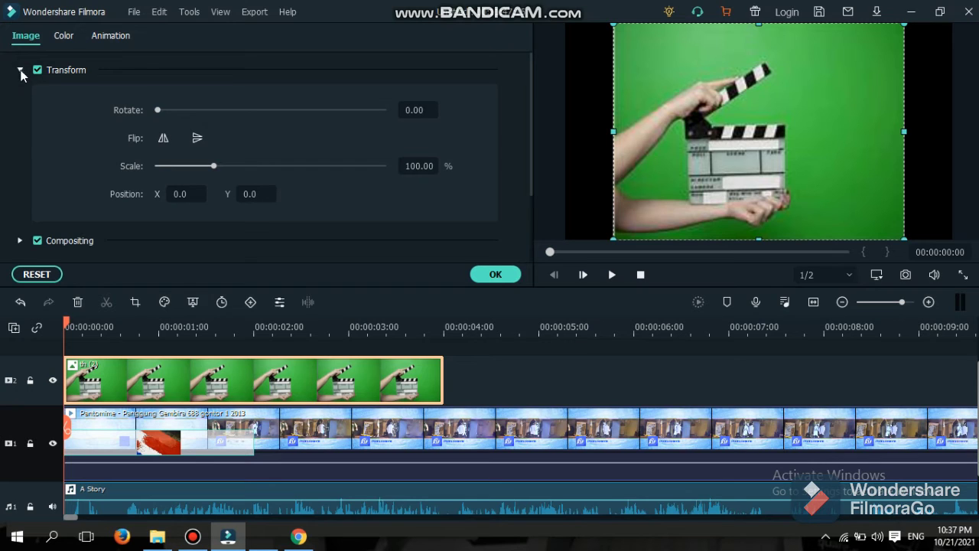
left_click(20, 70)
left_click(20, 97)
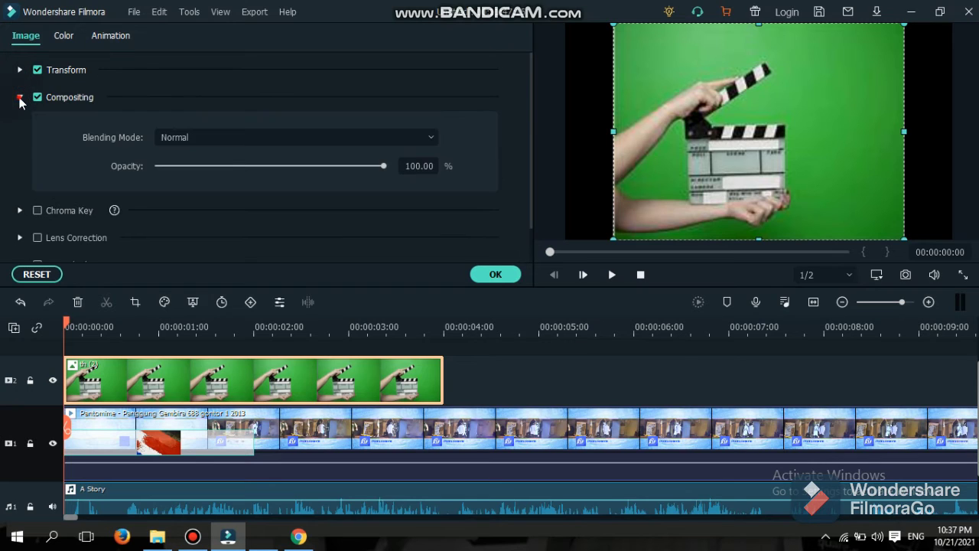
left_click(20, 97)
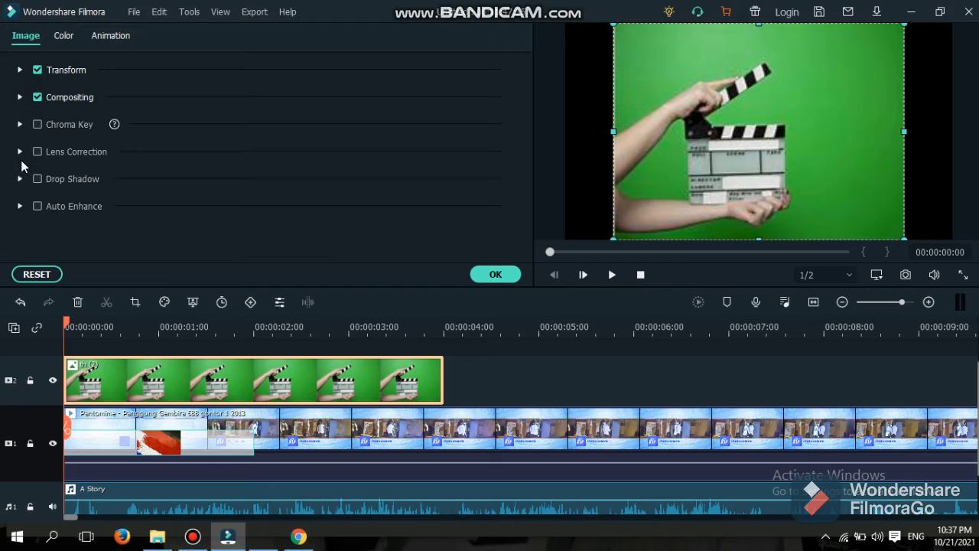
left_click(20, 178)
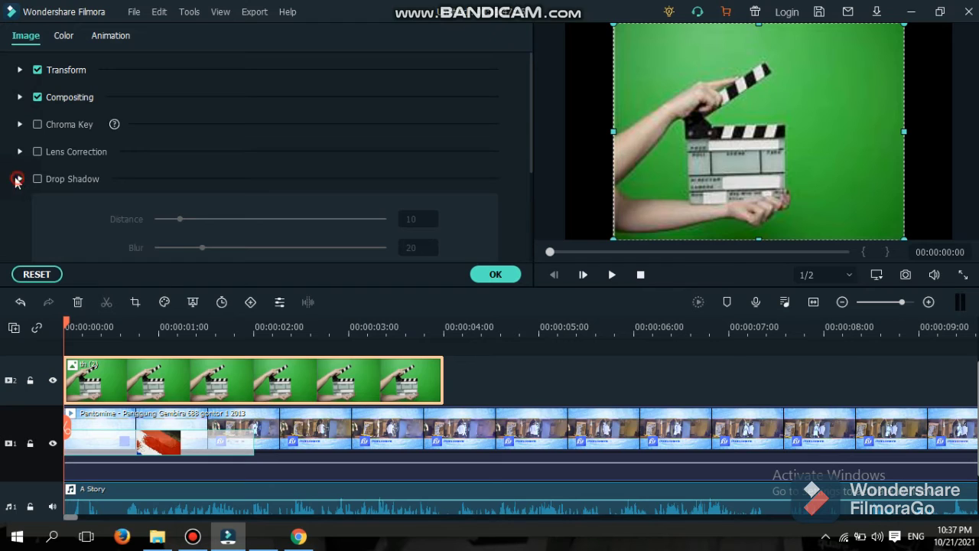
left_click(20, 178)
left_click(20, 152)
left_click(19, 151)
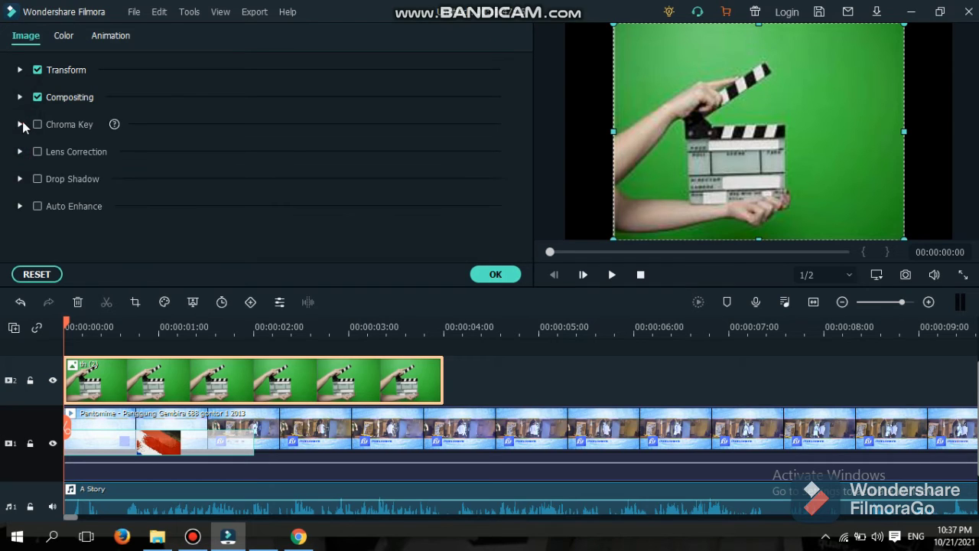
Expand Chroma Key and enable it for the clapperboard image.
left_click(20, 124)
scroll(204, 171, "down", 2)
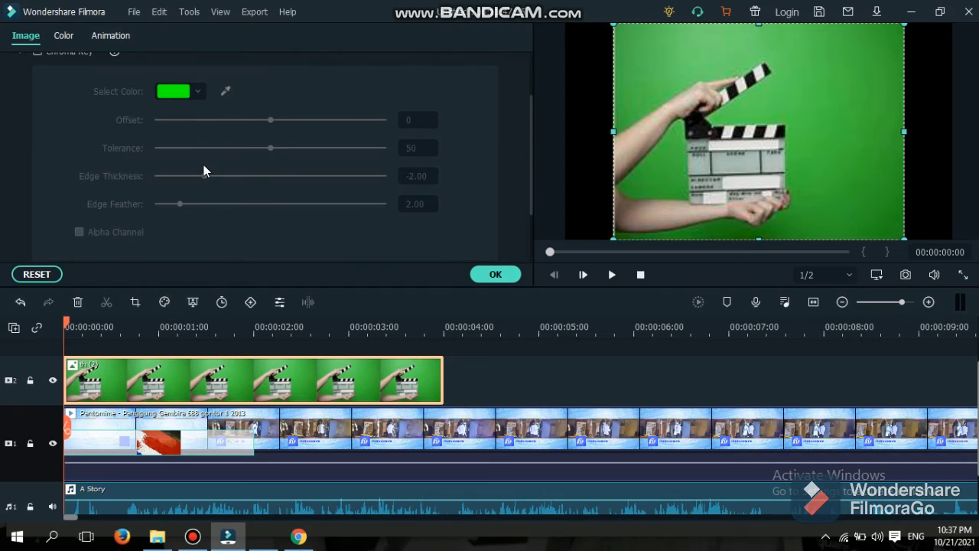
scroll(193, 154, "up", 2)
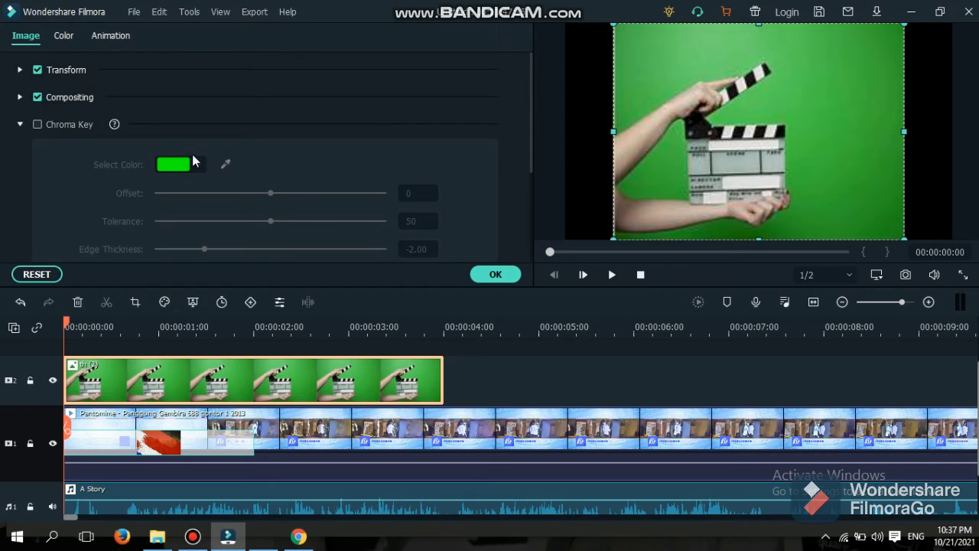
left_click(37, 124)
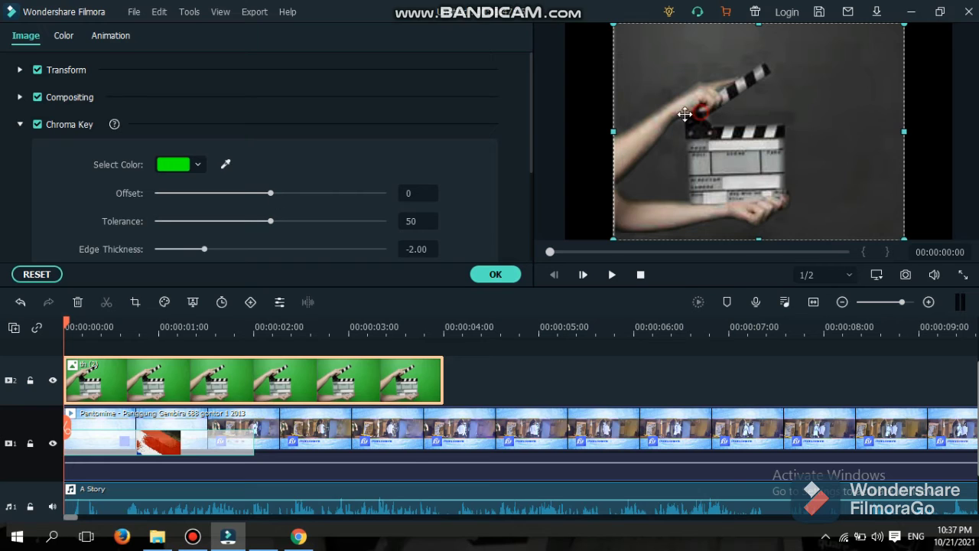
Move the clapperboard left, set the key Offset to -13, and turn on Alpha Channel.
left_click_drag(696, 113, 646, 118)
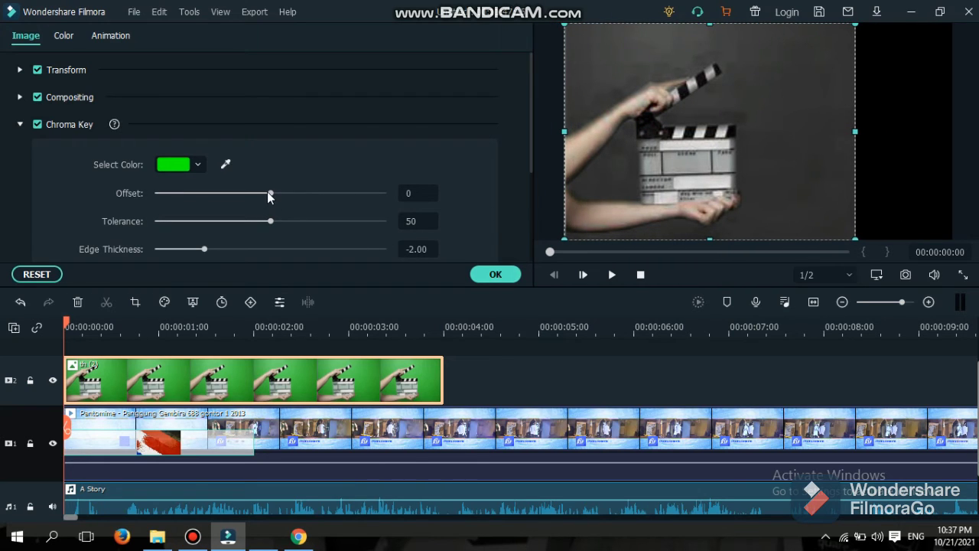
left_click_drag(267, 191, 254, 193)
scroll(254, 192, "down", 4)
scroll(202, 192, "up", 4)
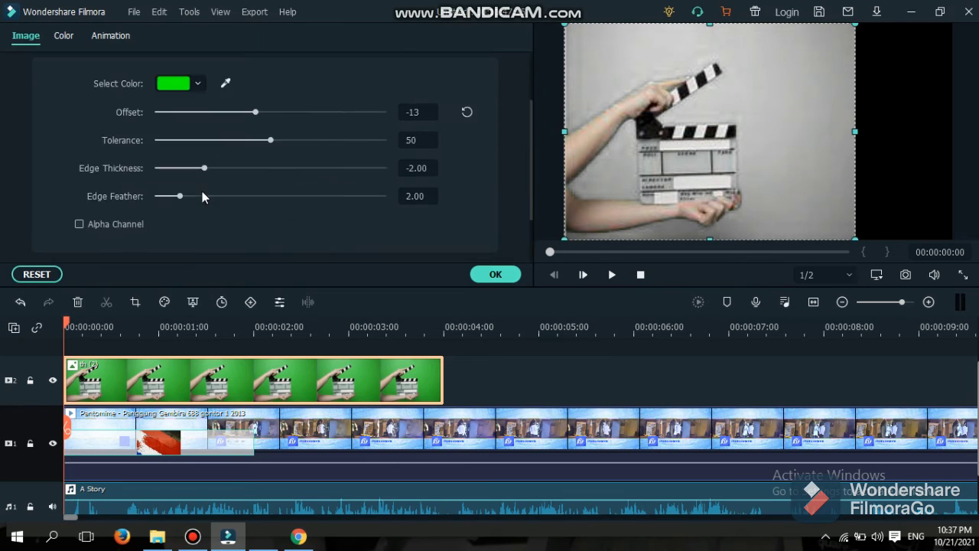
left_click(83, 225)
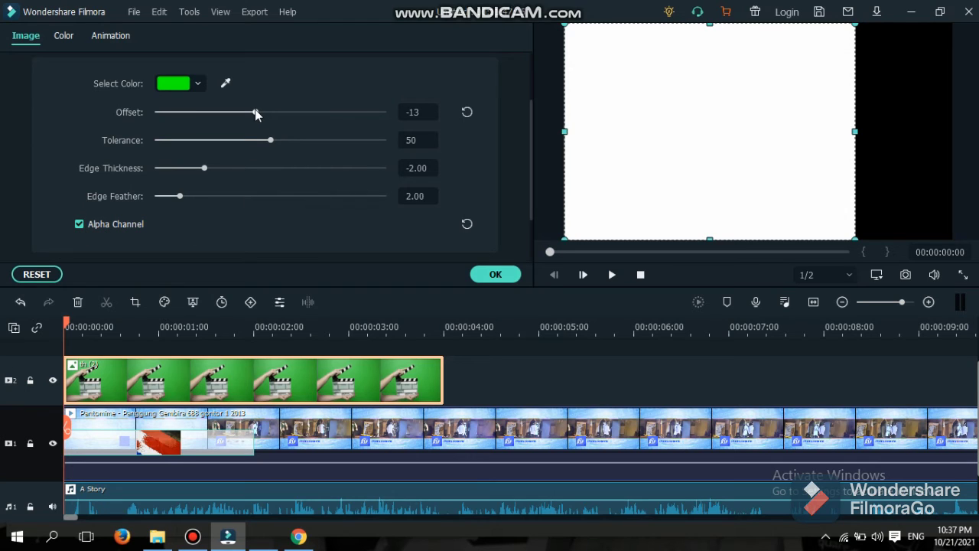
Tune the key to Offset 10, Tolerance 51, edge thickness -2.01, feather 4.27, Alpha Channel off.
left_click_drag(255, 113, 283, 114)
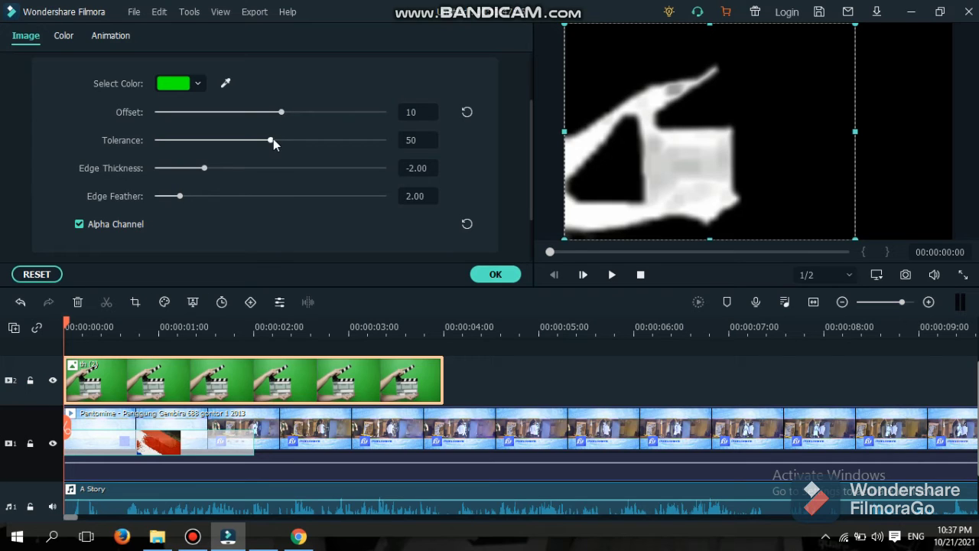
mouse_move(272, 141)
left_mouse_down()
mouse_move(284, 138)
mouse_move(272, 141)
left_mouse_up()
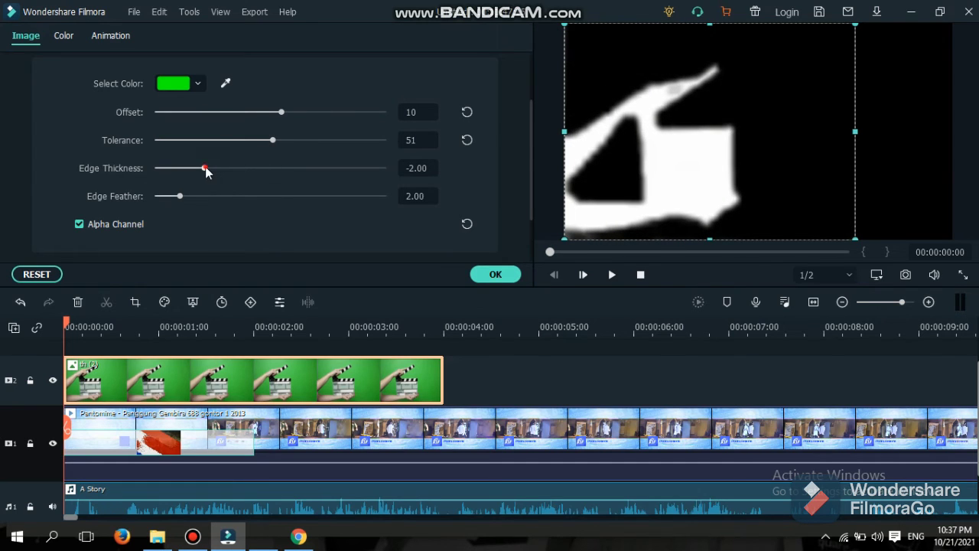
mouse_move(205, 169)
left_mouse_down()
mouse_move(269, 169)
mouse_move(197, 168)
mouse_move(205, 169)
left_mouse_up()
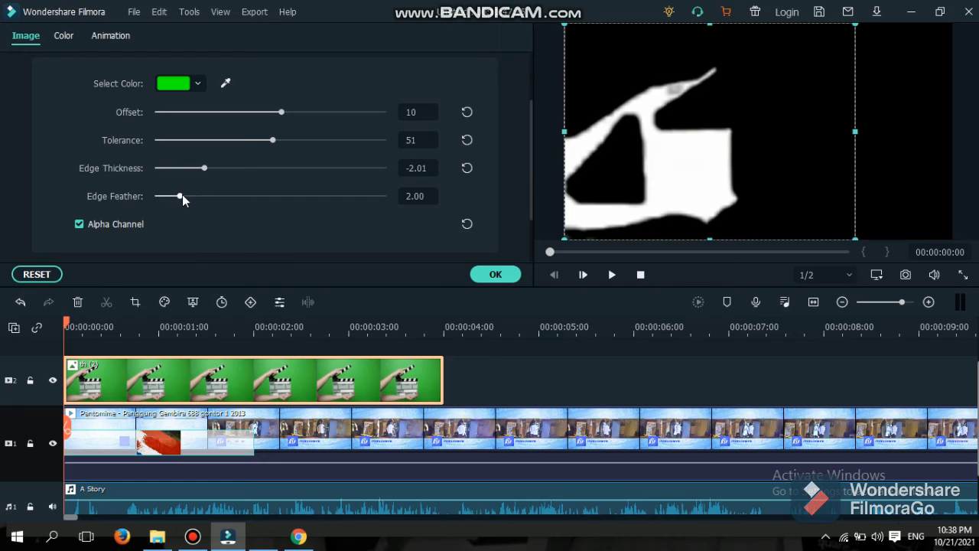
left_click_drag(181, 194, 206, 194)
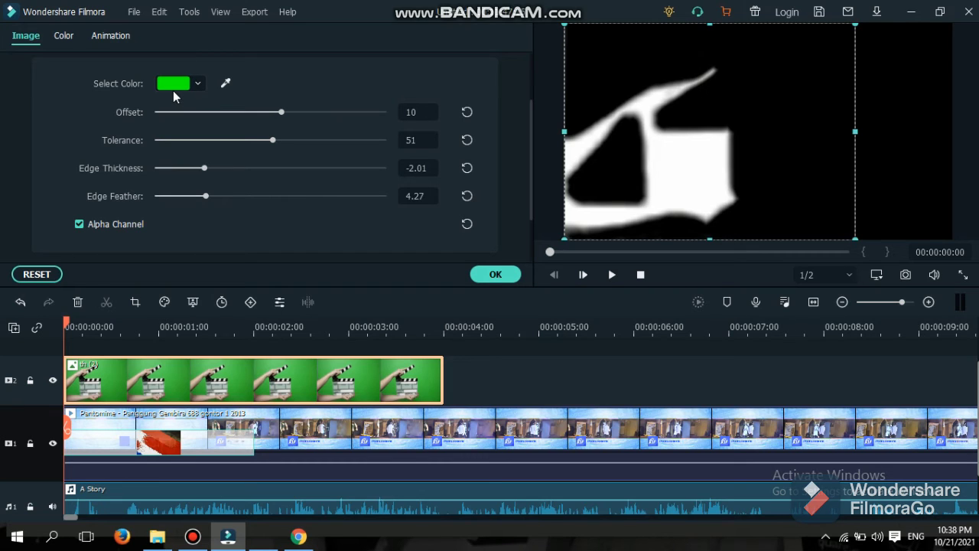
left_click(79, 224)
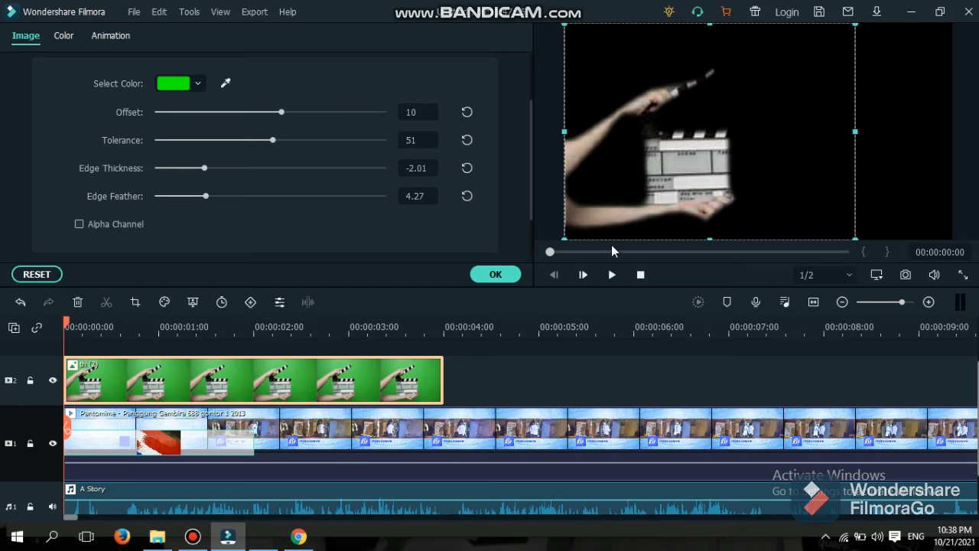
Confirm the chroma key settings with OK and briefly play the keyed overlay before pausing.
left_click(494, 274)
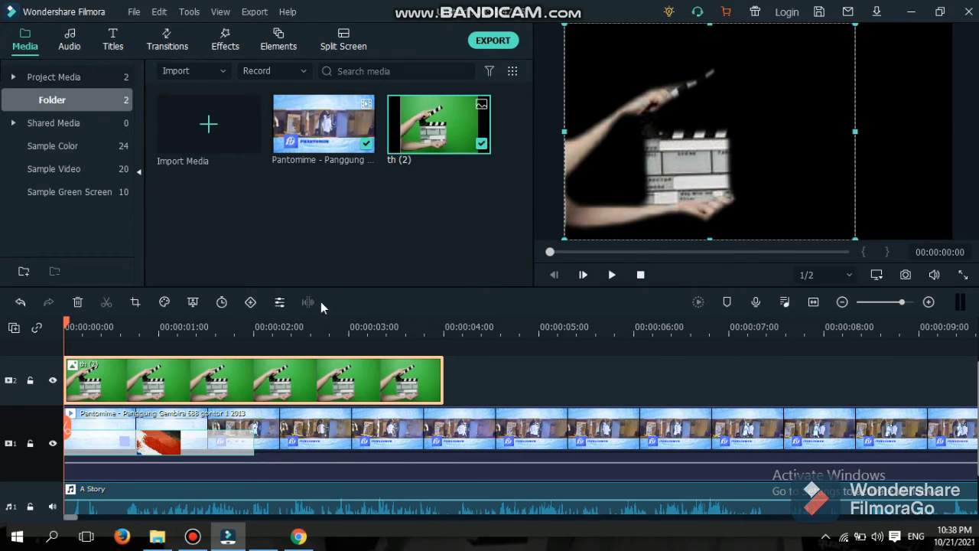
left_click(611, 275)
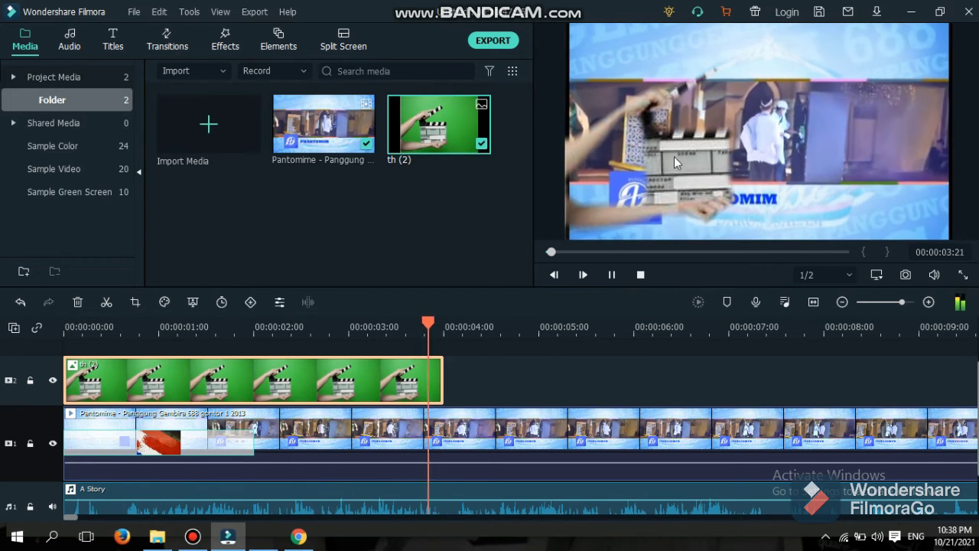
left_click(617, 277)
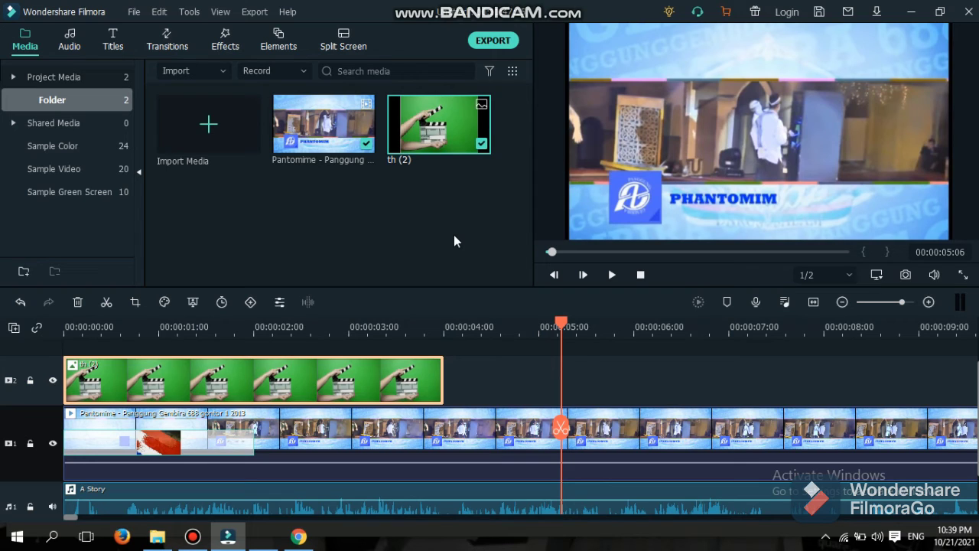
Start exporting with watermark and sign in to the Wondershare ID with the account e-mail.
left_click(505, 44)
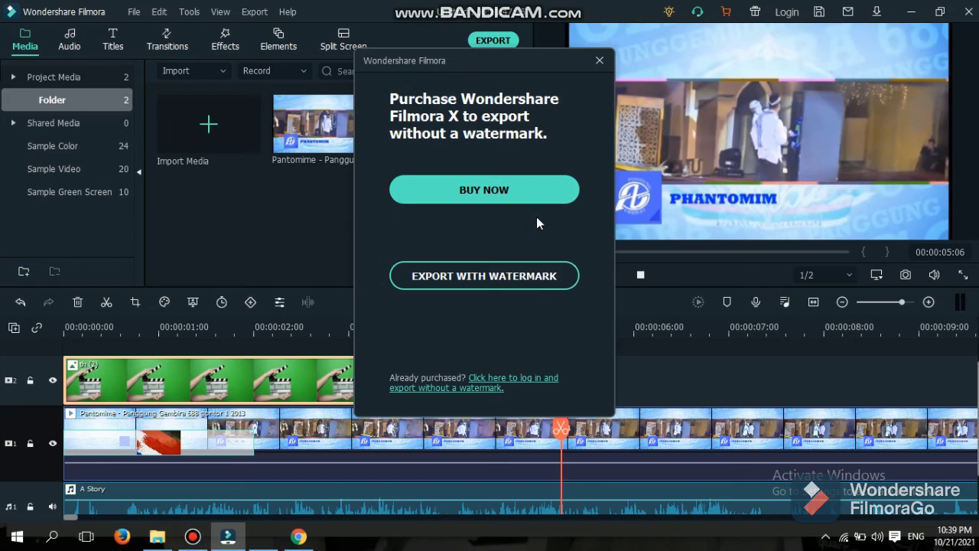
left_click(533, 278)
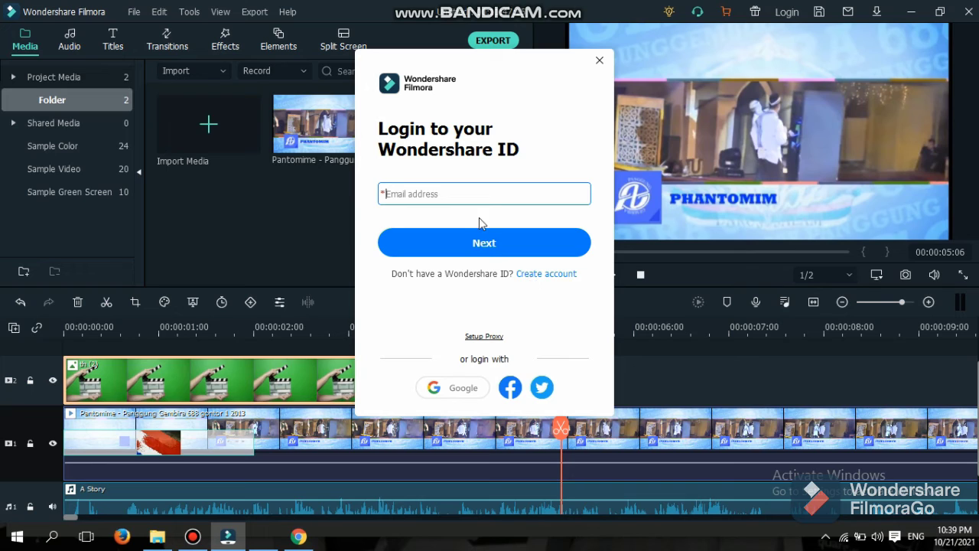
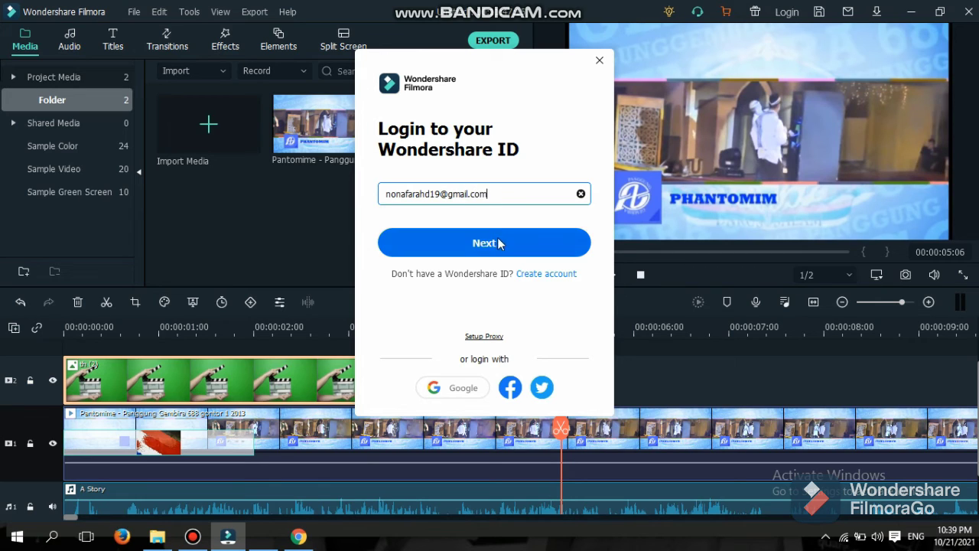
left_click(498, 243)
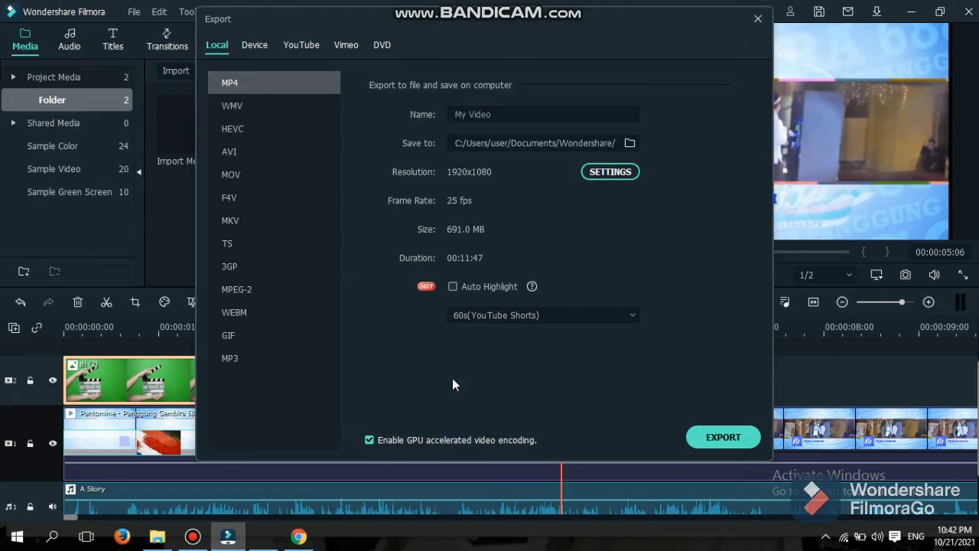
Rename the export file to 'projek', then close the Export window without exporting.
left_click(498, 113)
key("BackSpace")
key("BackSpace")
key("BackSpace")
key("BackSpace")
key("BackSpace")
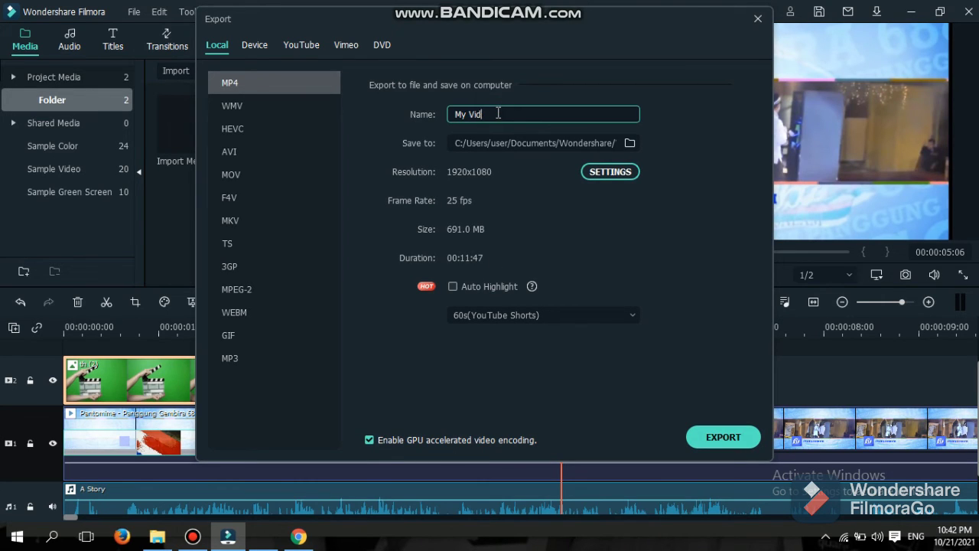
key("BackSpace")
key("BackSpace")
key("BackSpace")
type("projek")
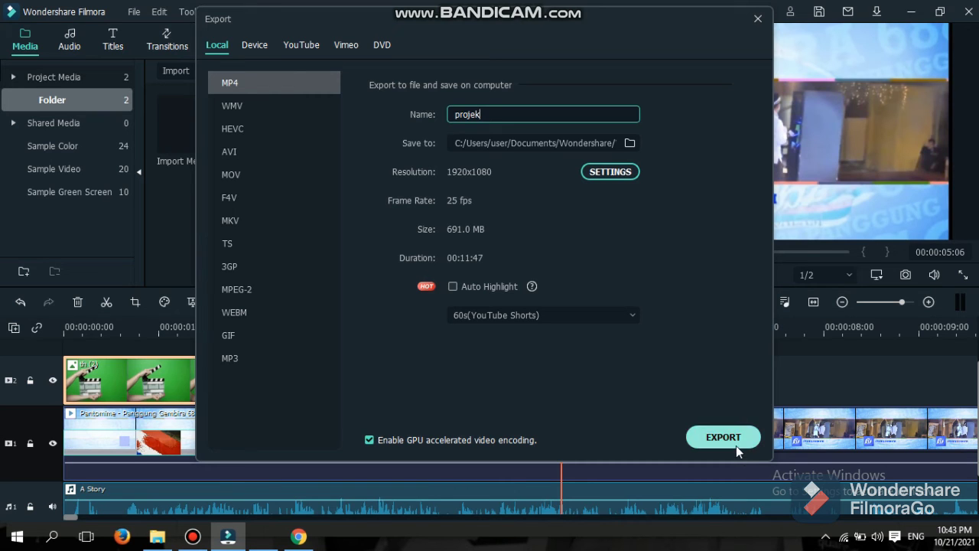
left_click(759, 19)
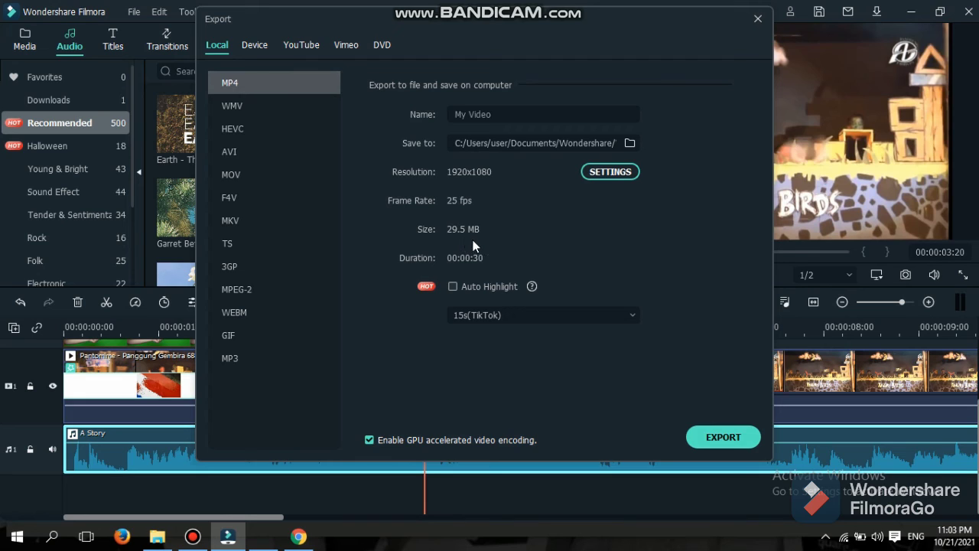
Name the export 'projek', set highlight length to 60s (YouTube Shorts), and export the MP4.
left_click(527, 114)
key("BackSpace")
key("BackSpace")
key("BackSpace")
key("BackSpace")
key("BackSpace")
key("BackSpace")
key("BackSpace")
key("BackSpace")
type("p")
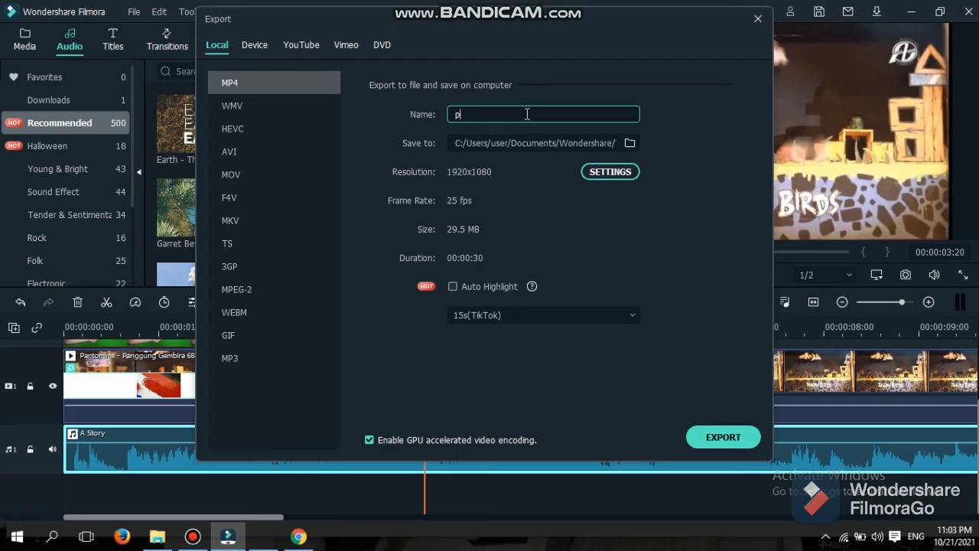
type("rok")
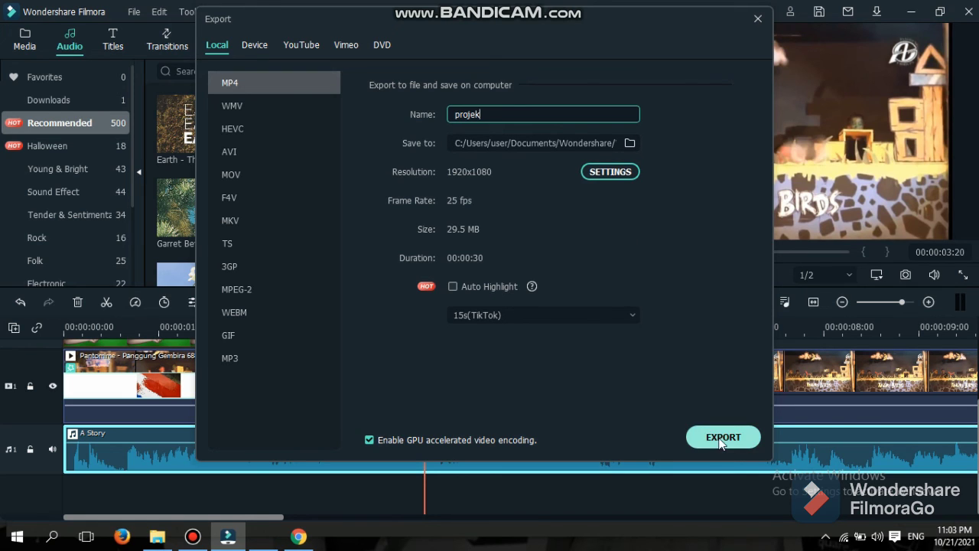
left_click(635, 312)
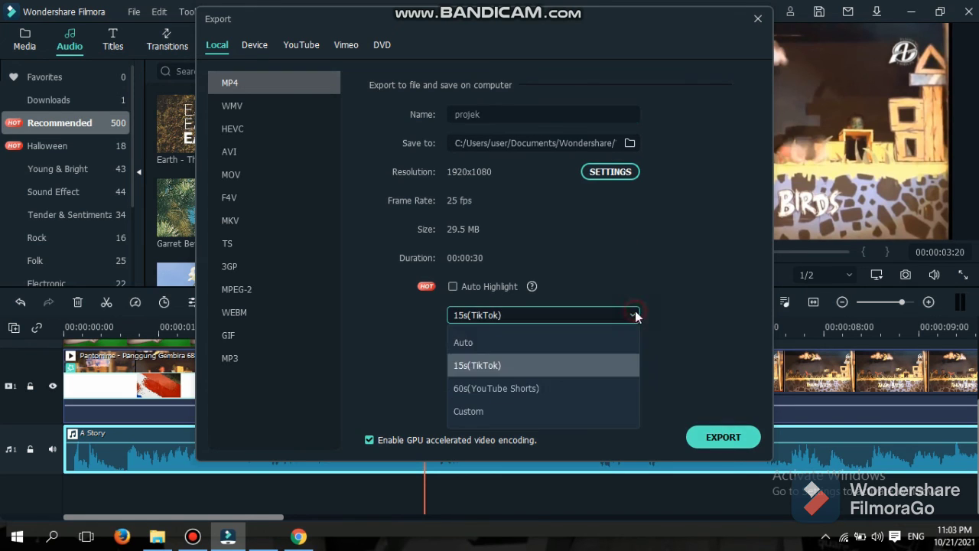
left_click(604, 385)
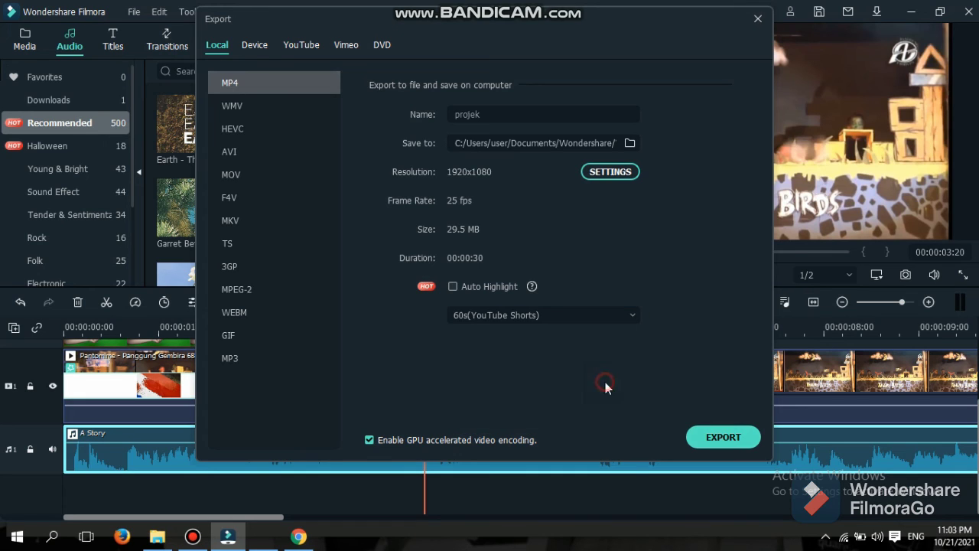
left_click(725, 439)
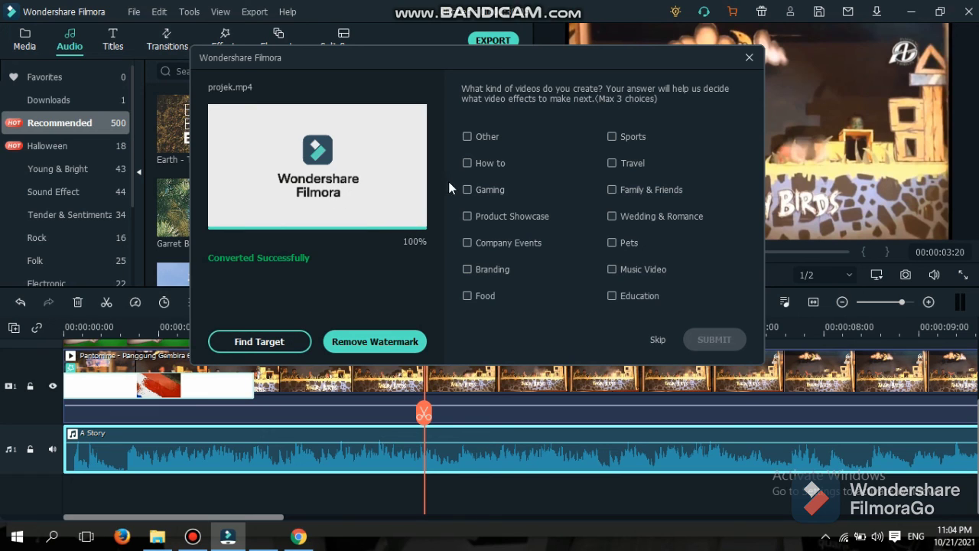
Submit the post-export survey with 'Other' chosen and bring File Explorer forward.
left_click(479, 136)
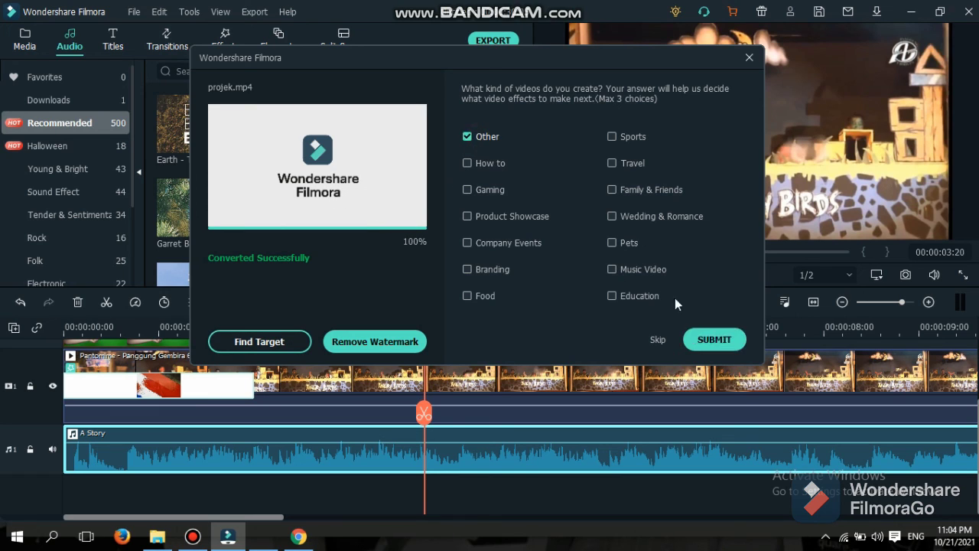
left_click(712, 341)
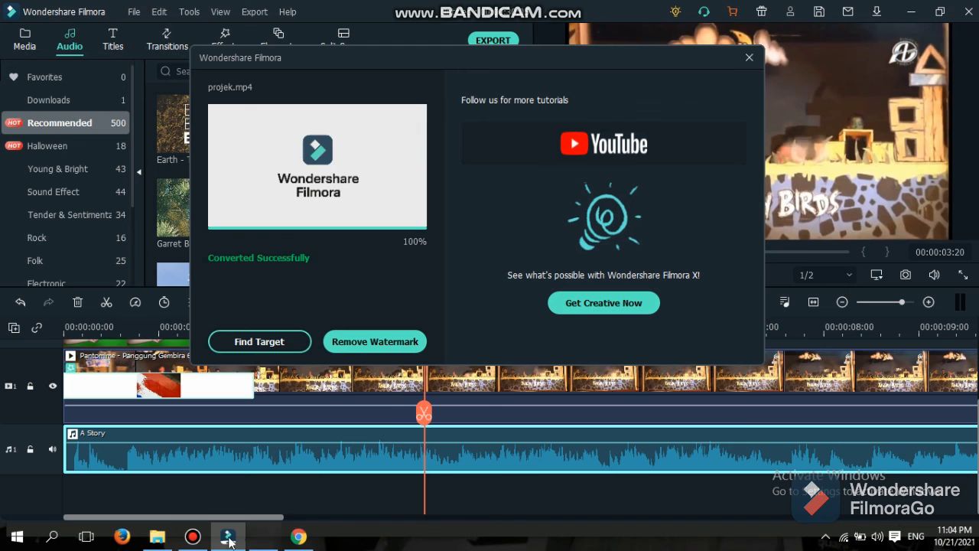
left_click(151, 541)
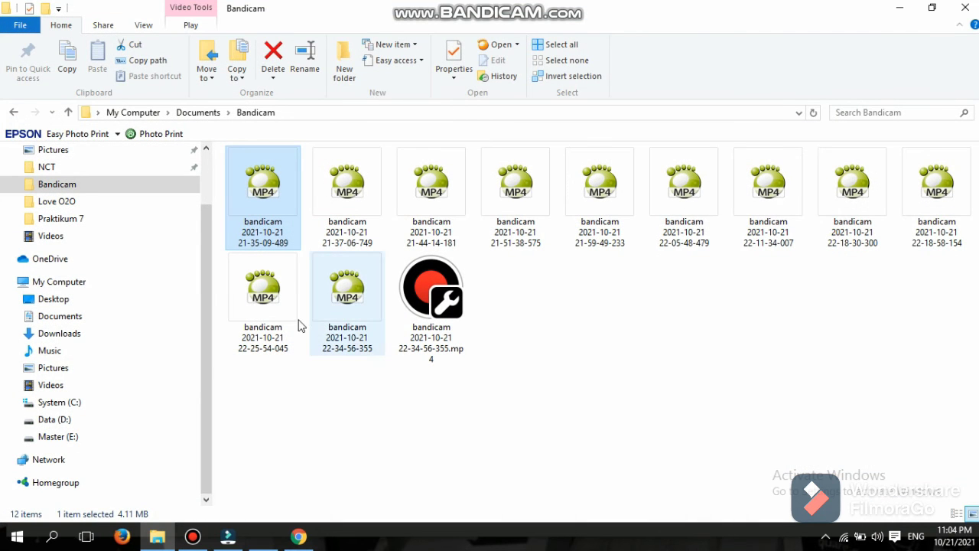
Browse to Documents > Wondershare > Wondershare Filmora > Output and select the projek video.
left_click(50, 235)
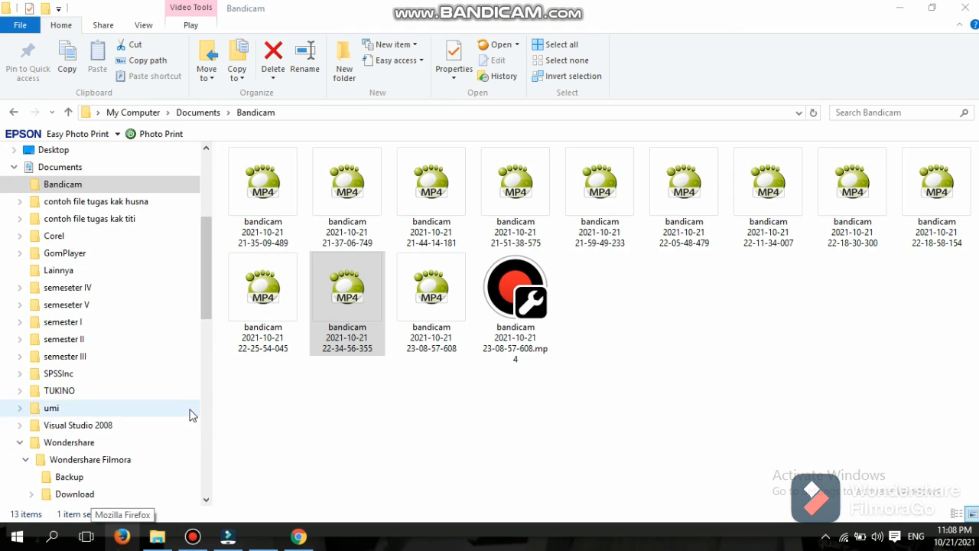
left_click(80, 444)
double_click(329, 172)
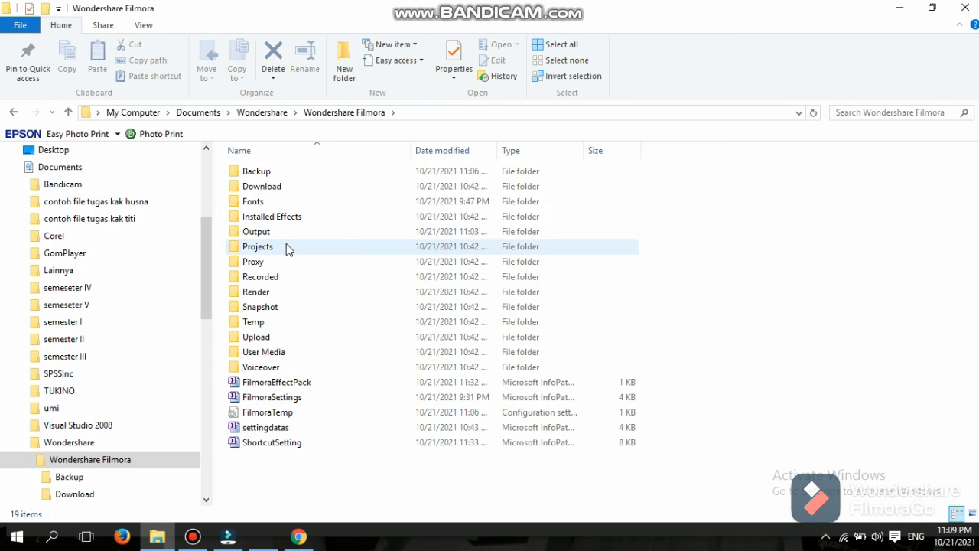
double_click(286, 244)
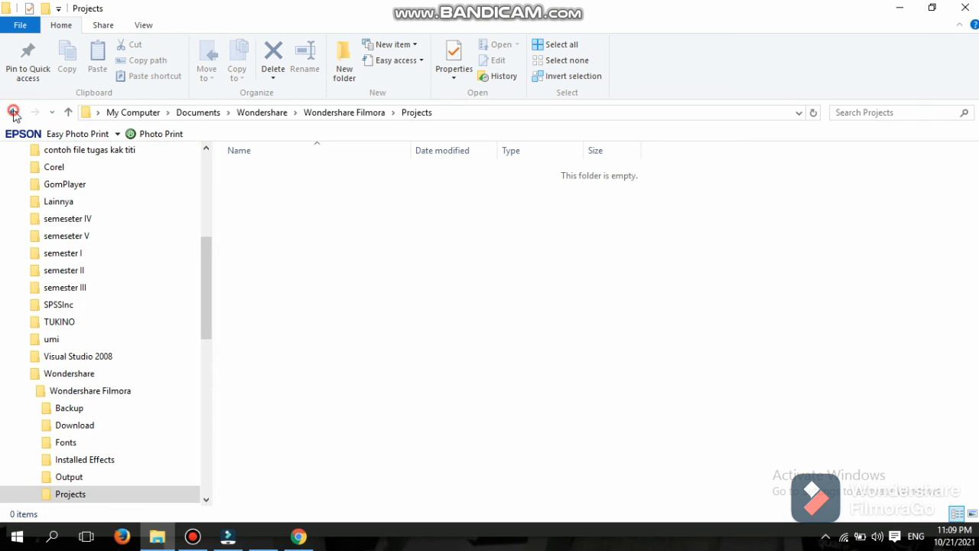
left_click(13, 113)
double_click(246, 230)
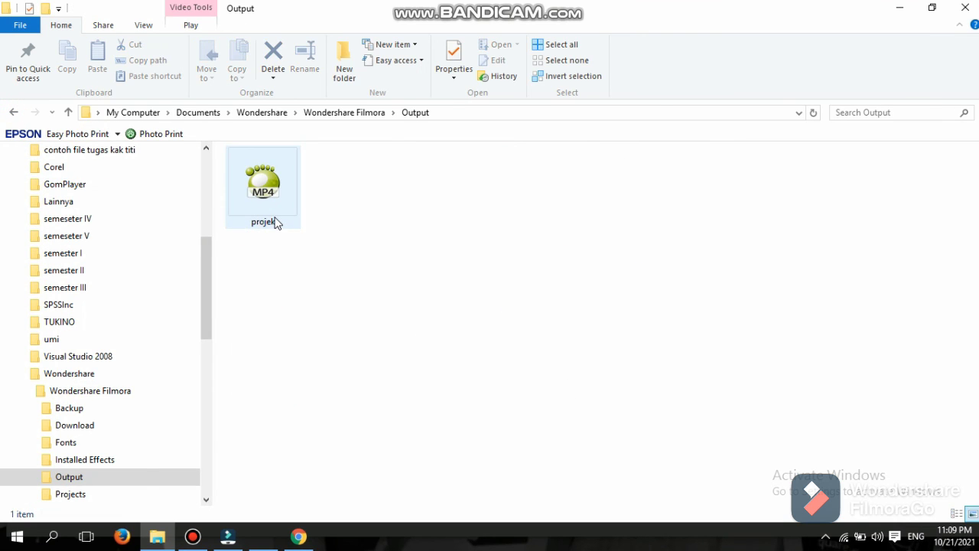
left_click(276, 223)
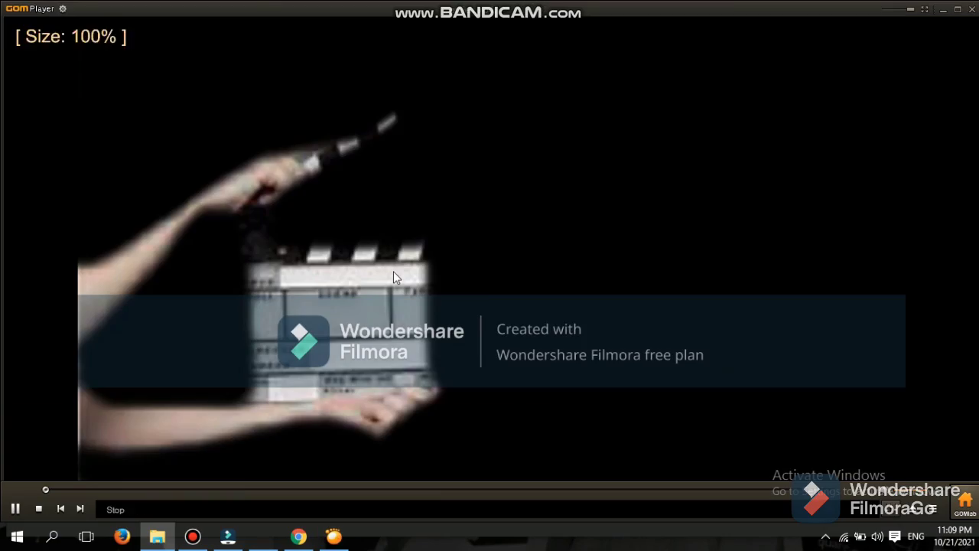